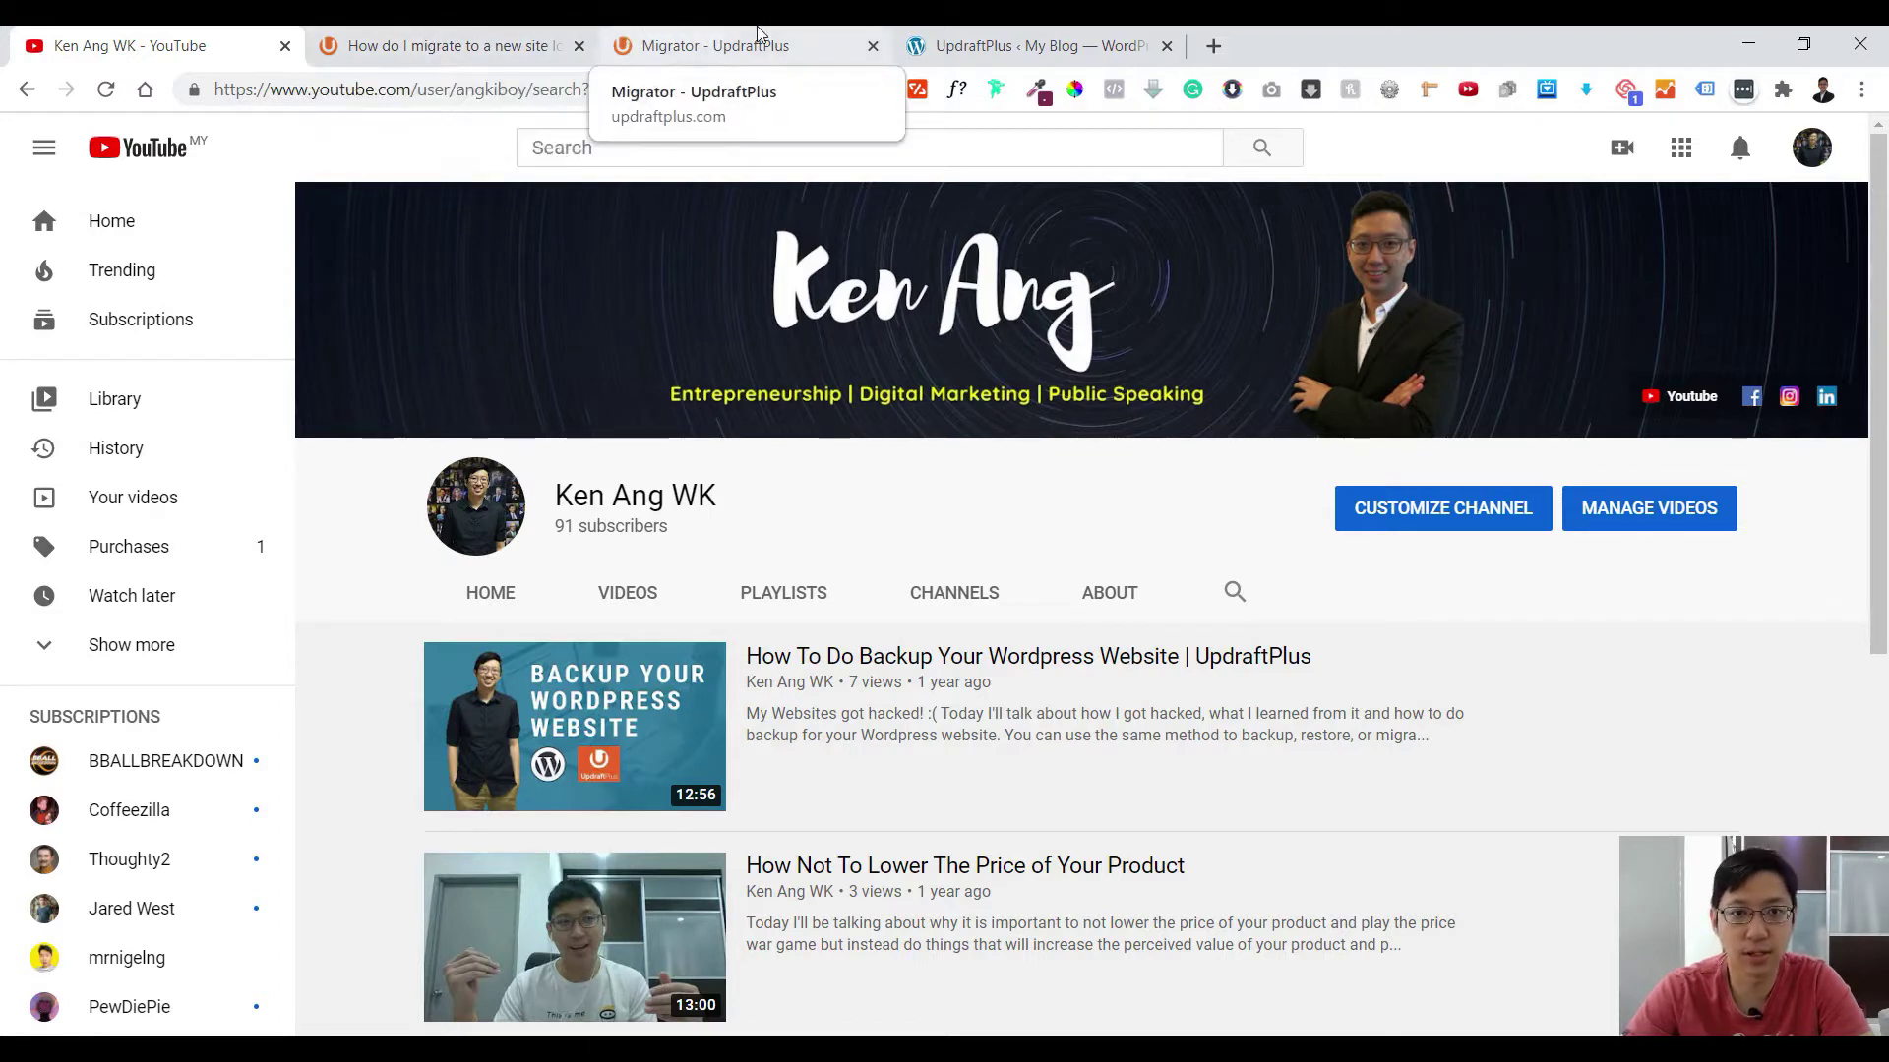
- Review the pricing packages on the UpdraftPlus Migrator page and the purchased plugin's download in the account's order details
left_click(728, 45)
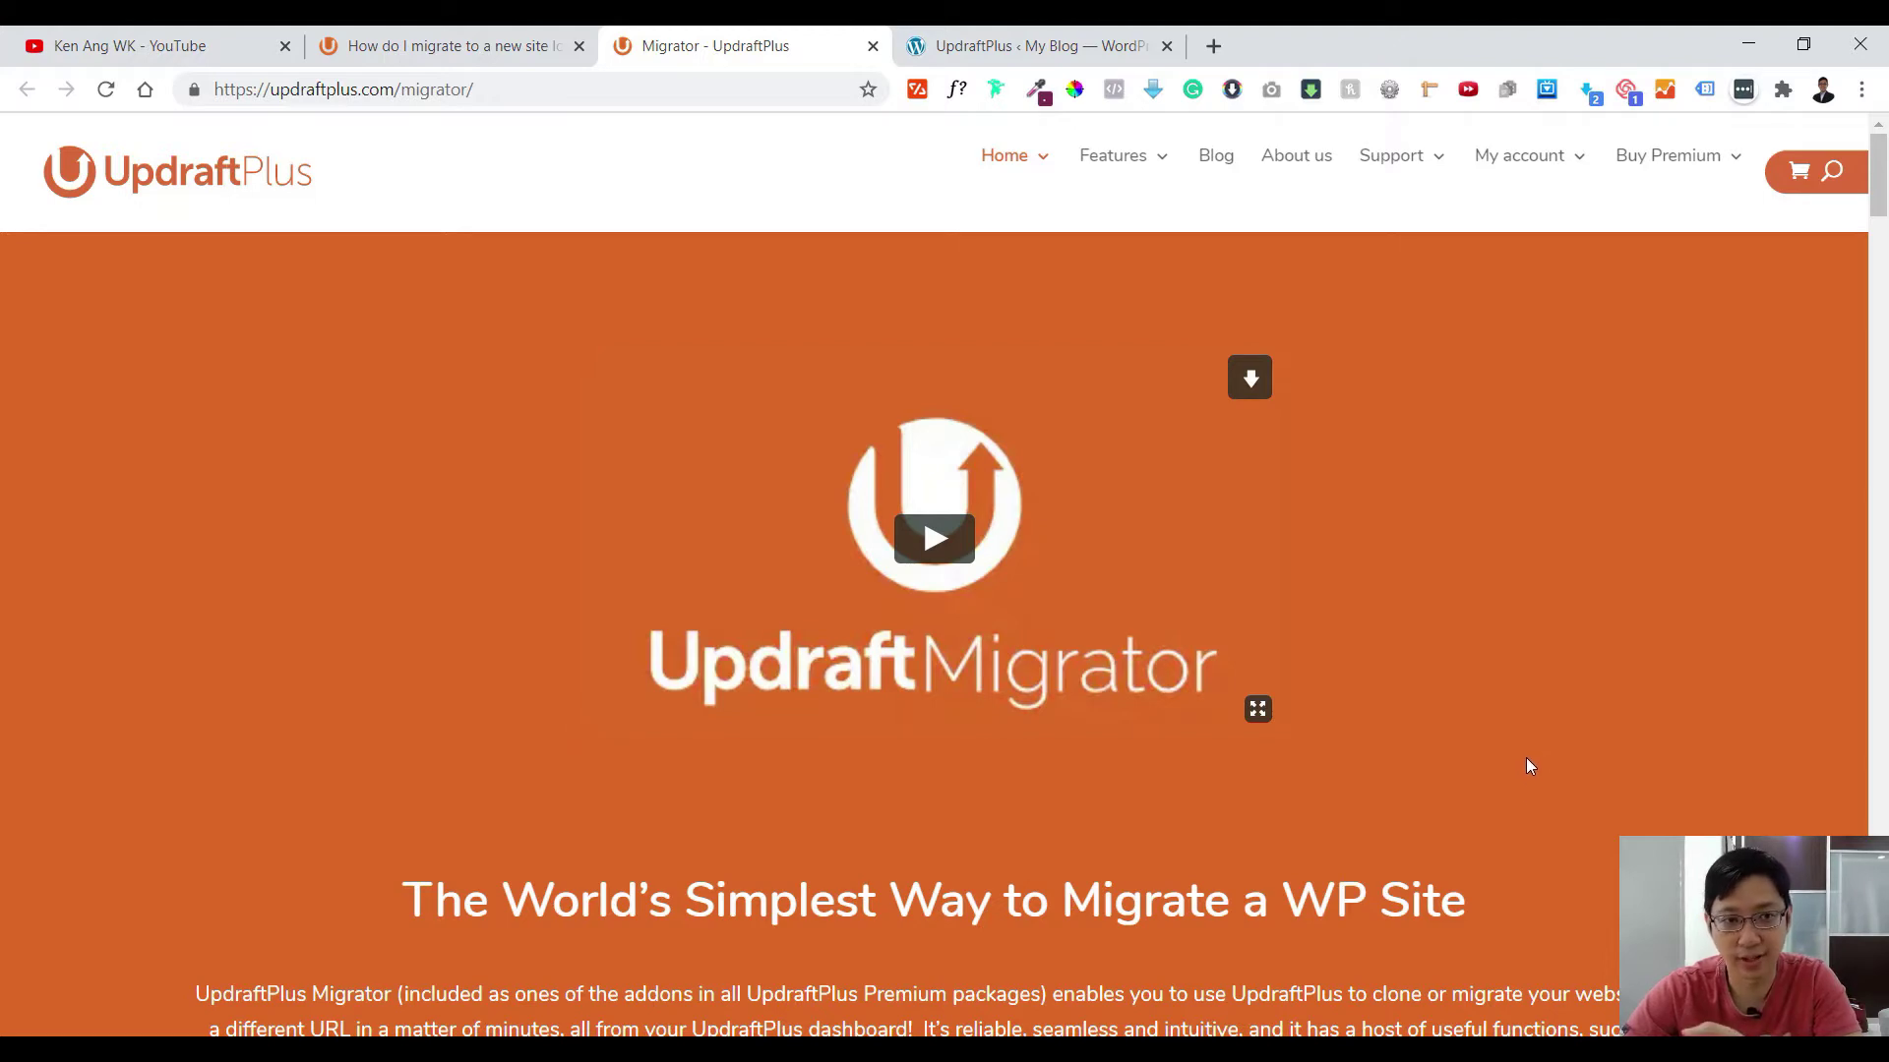
left_click(120, 46)
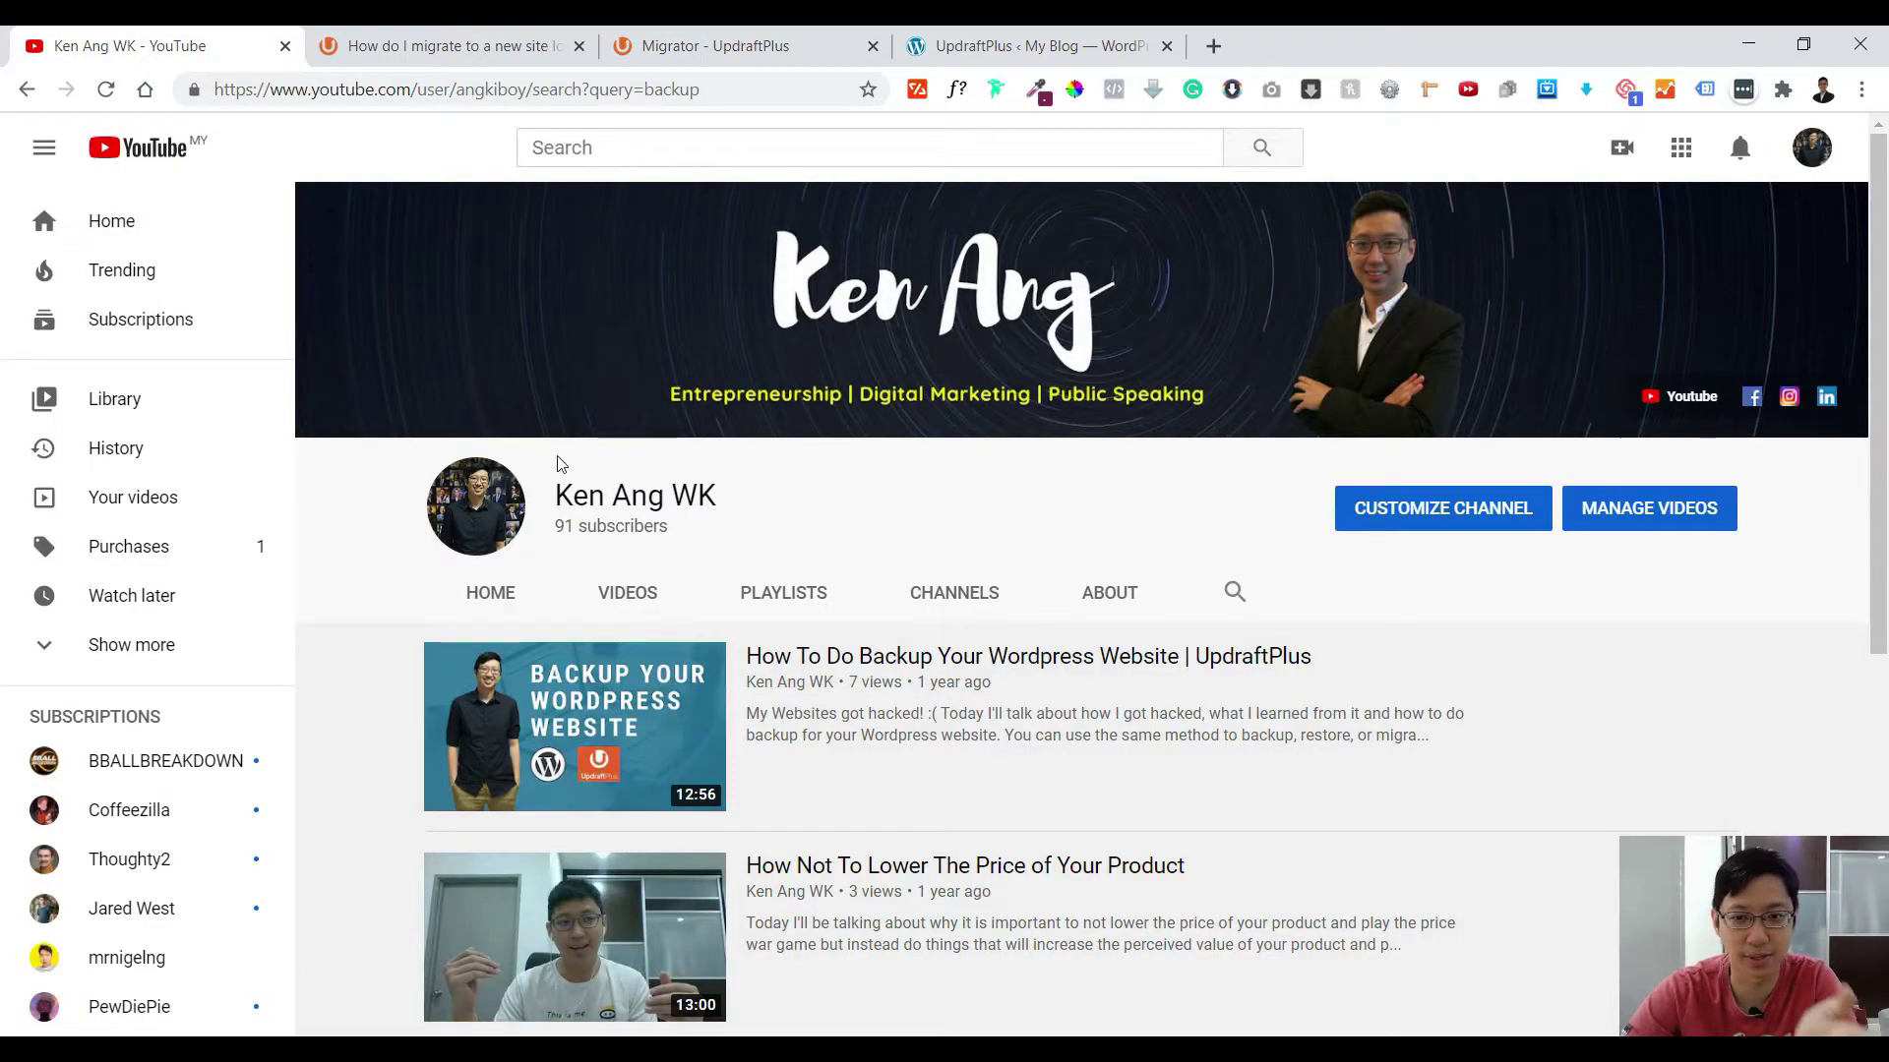
left_click(713, 45)
scroll(1395, 425, "down", 4)
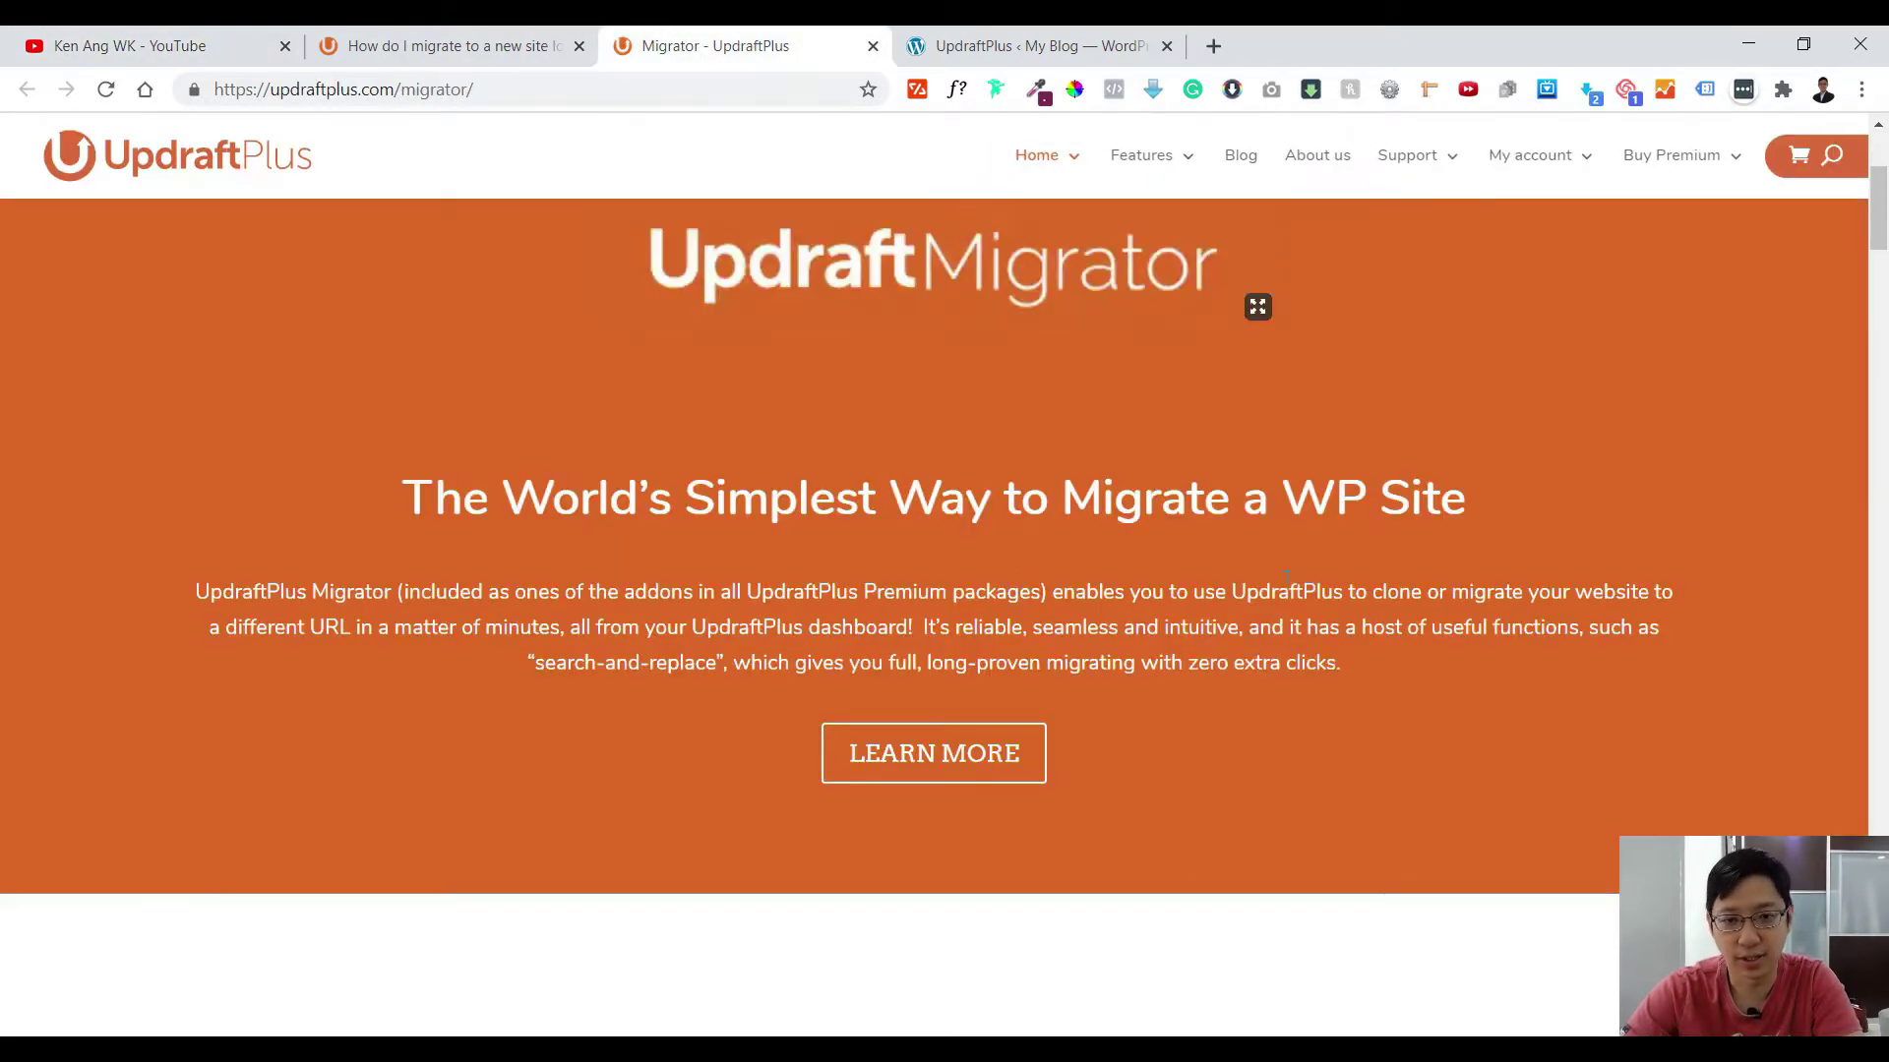
scroll(1401, 604, "down", 15)
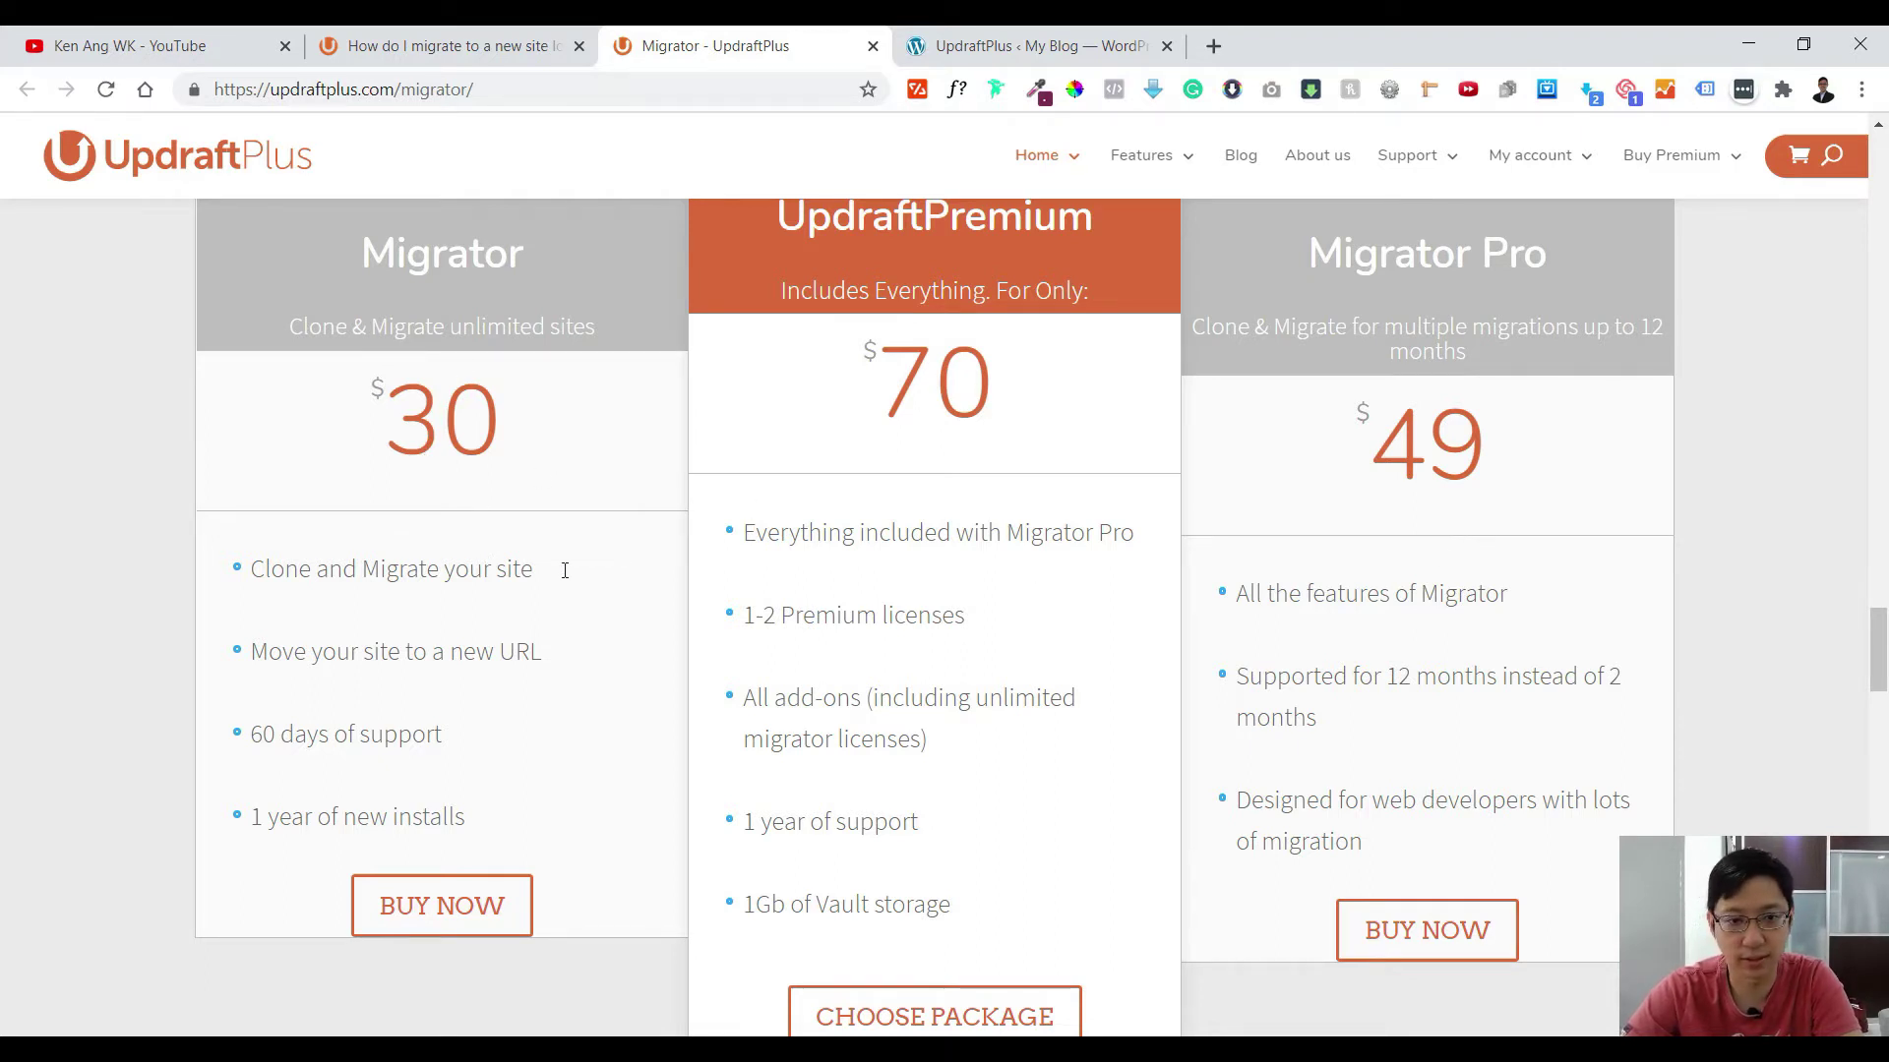
scroll(1326, 677, "down", 10)
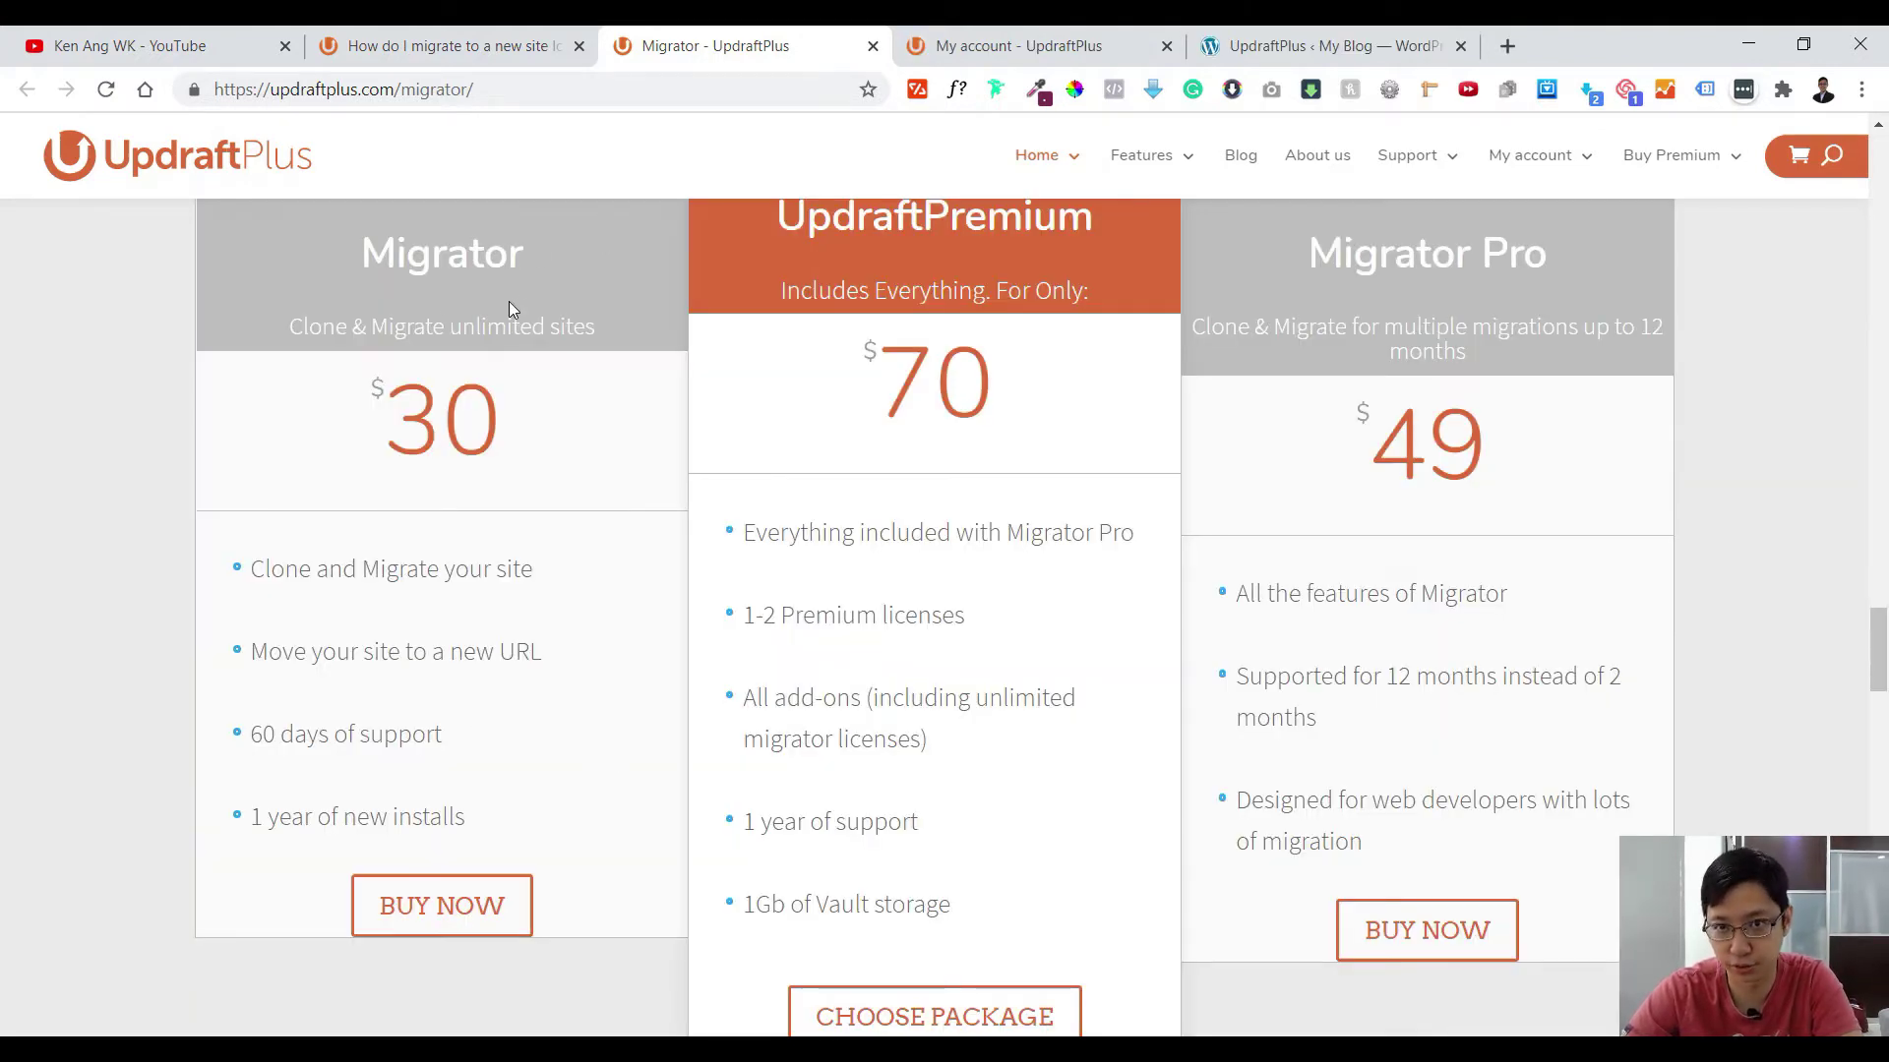
left_click(969, 43)
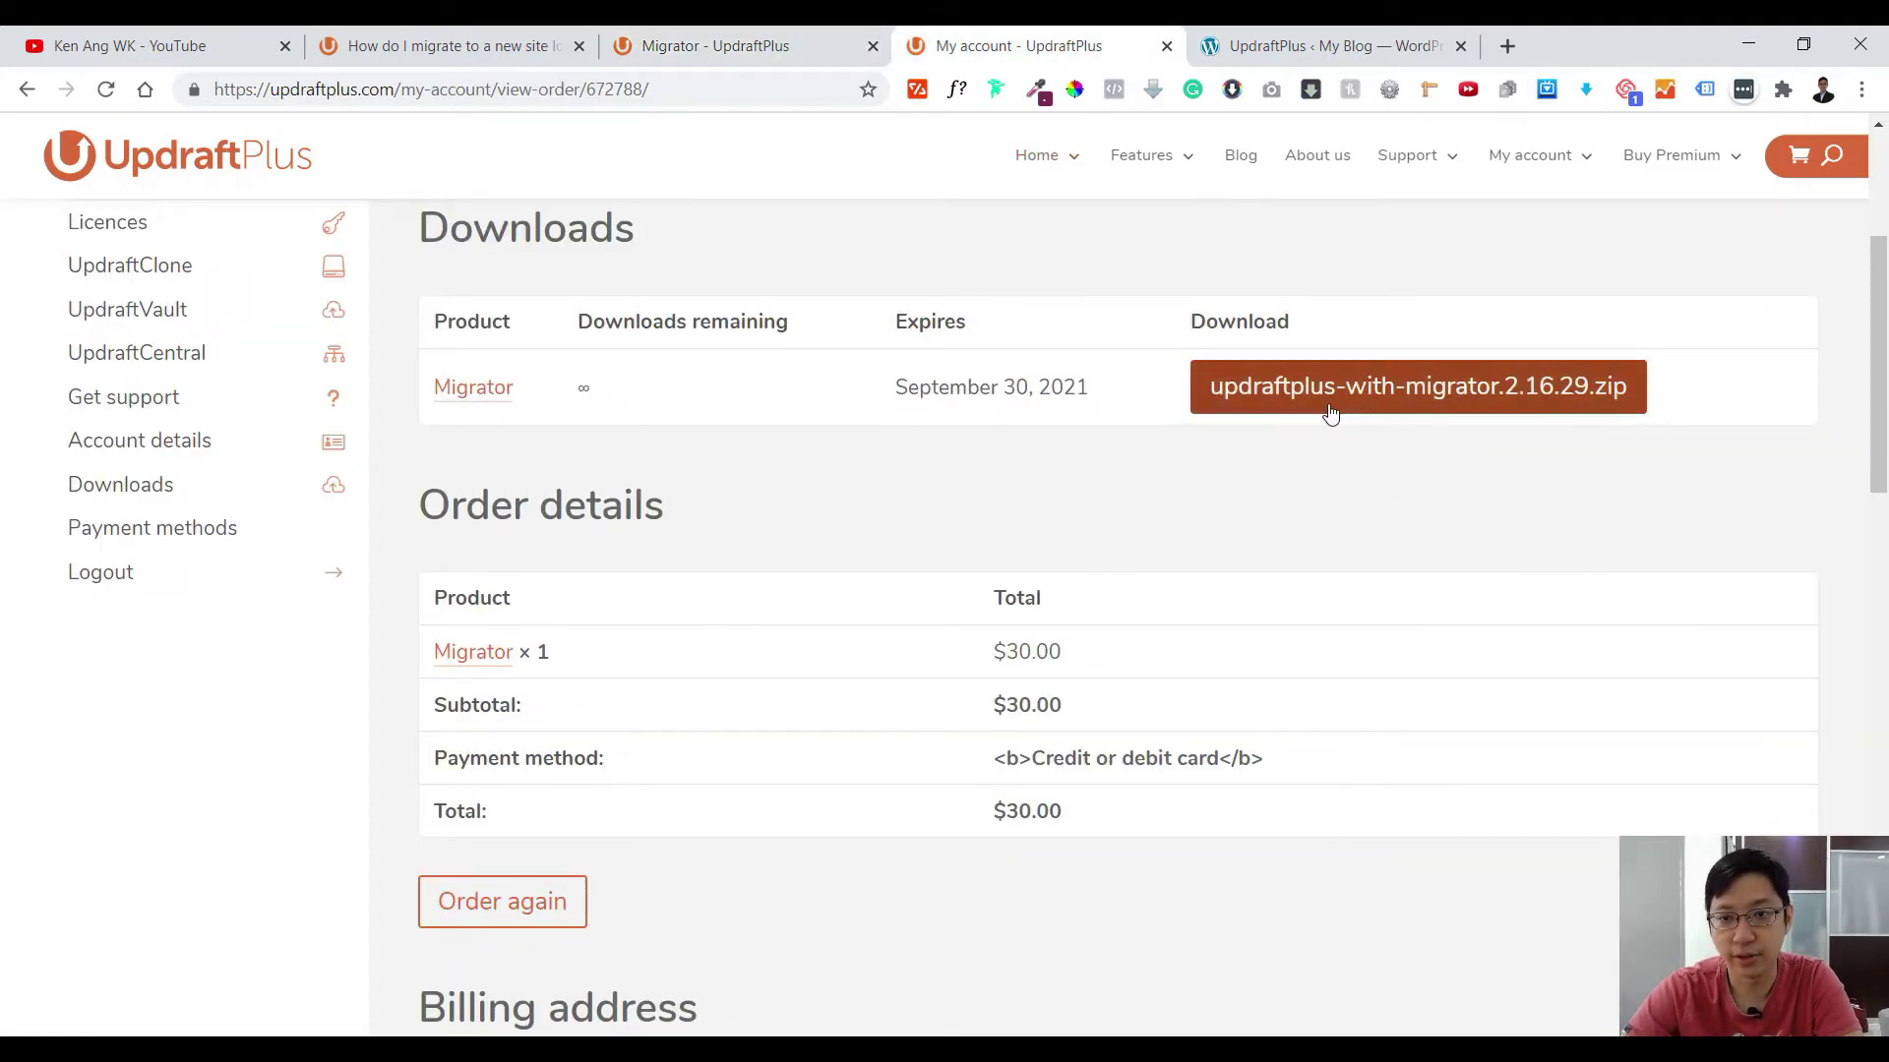
- In WordPress, open the plugin upload form, browse for the updraftplus-with-migrator.2.16.29 archive, and cancel the file selection
left_click(1263, 39)
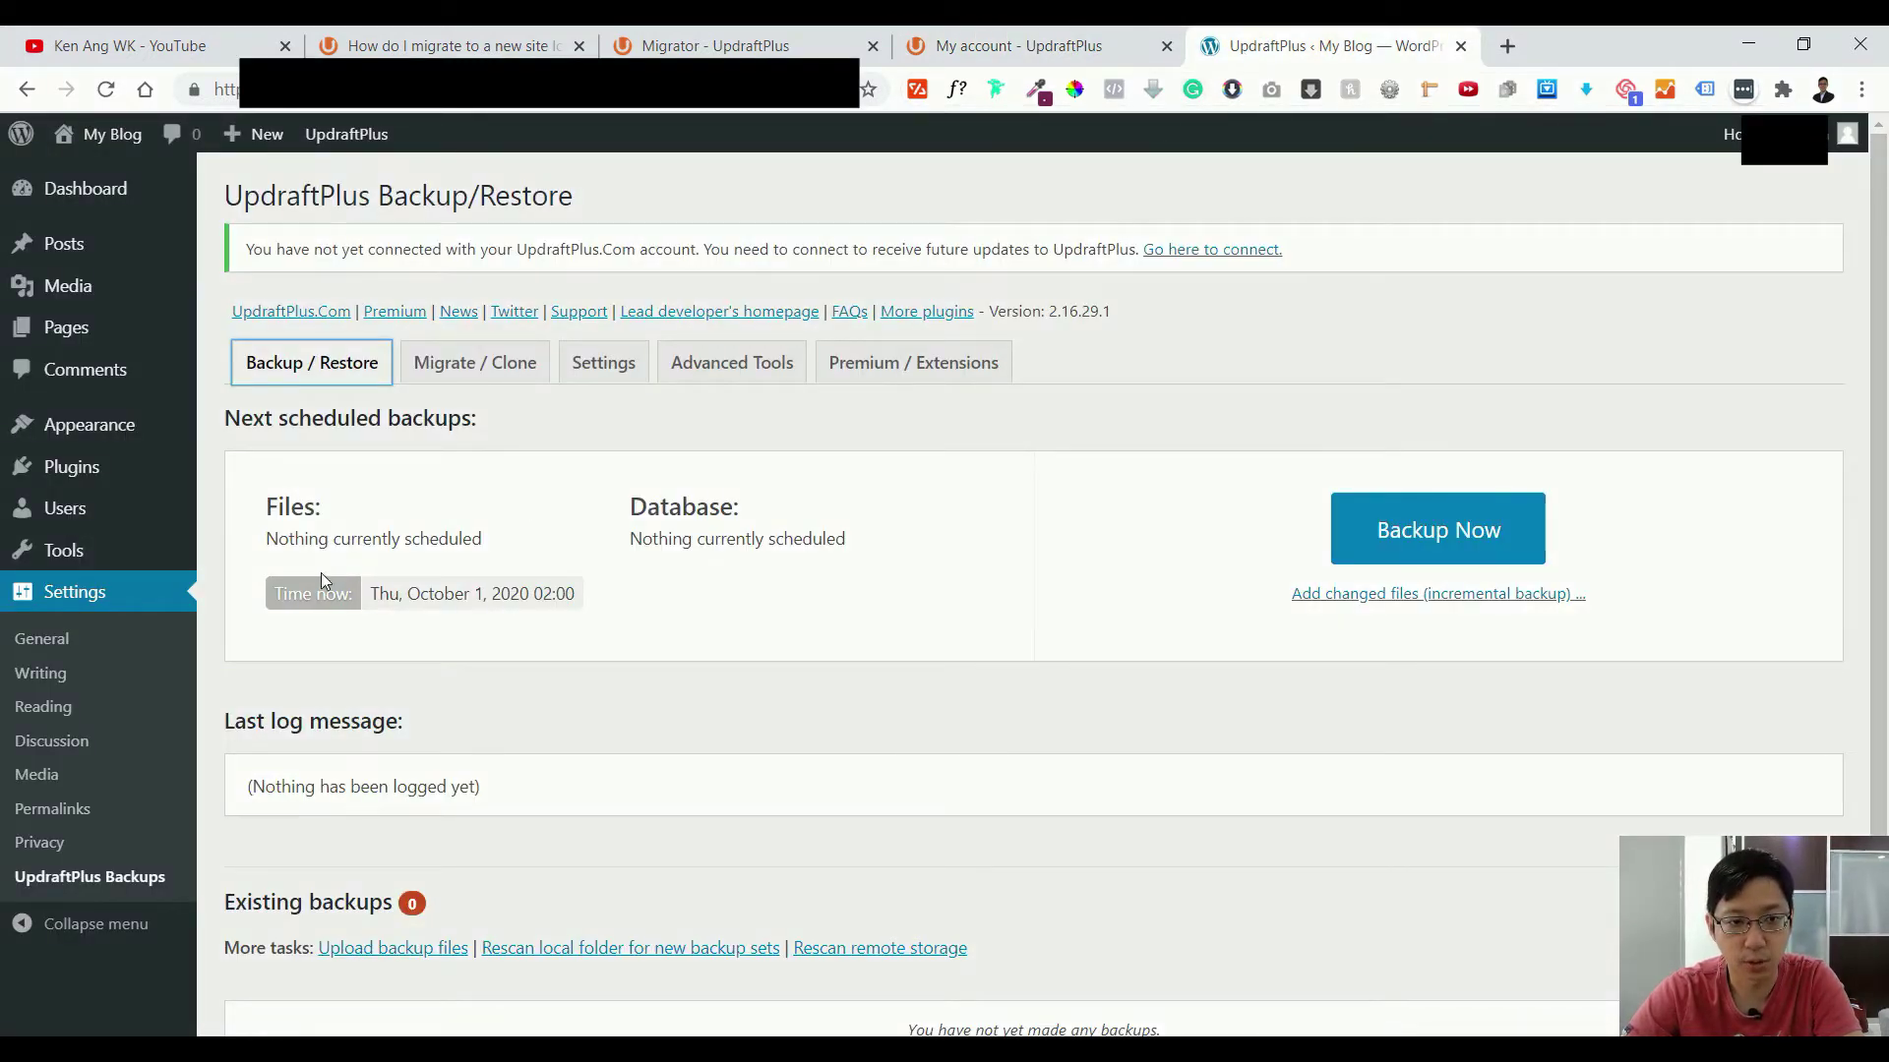
left_click(87, 507)
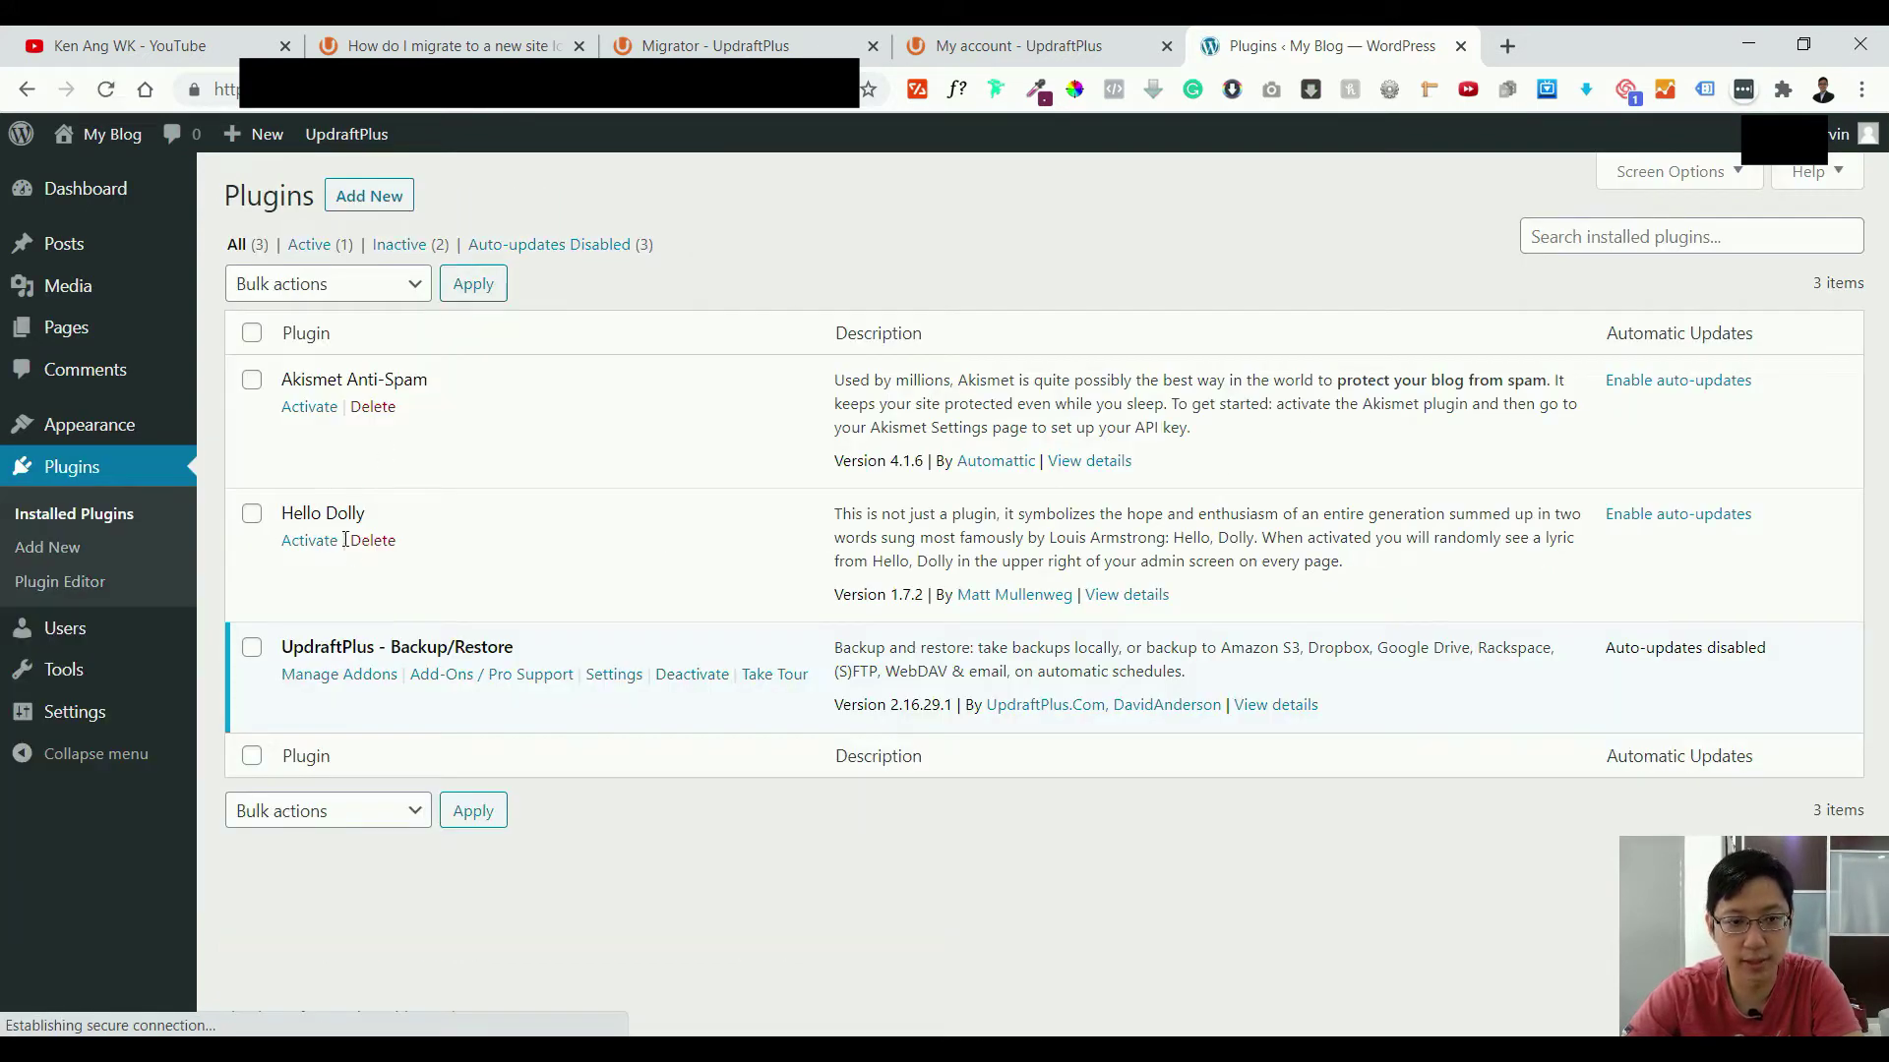
left_click(364, 209)
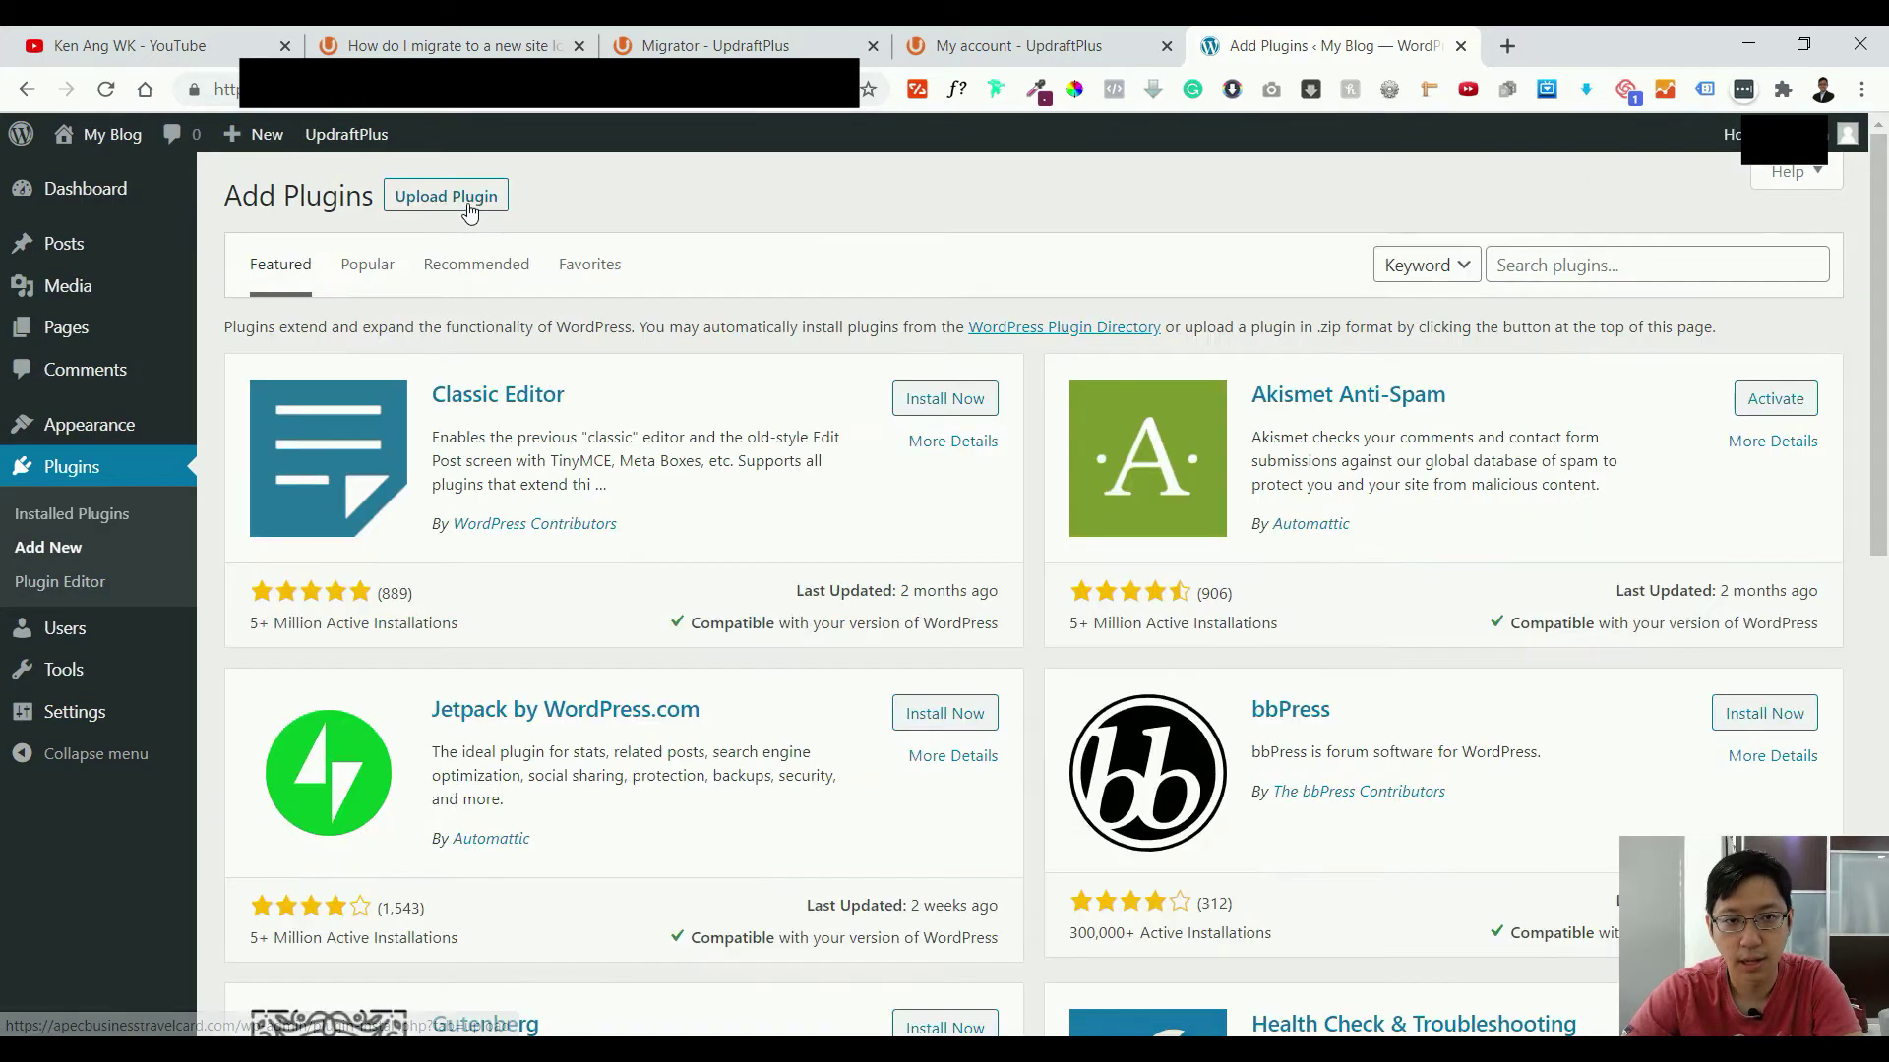
left_click(455, 199)
left_click(912, 418)
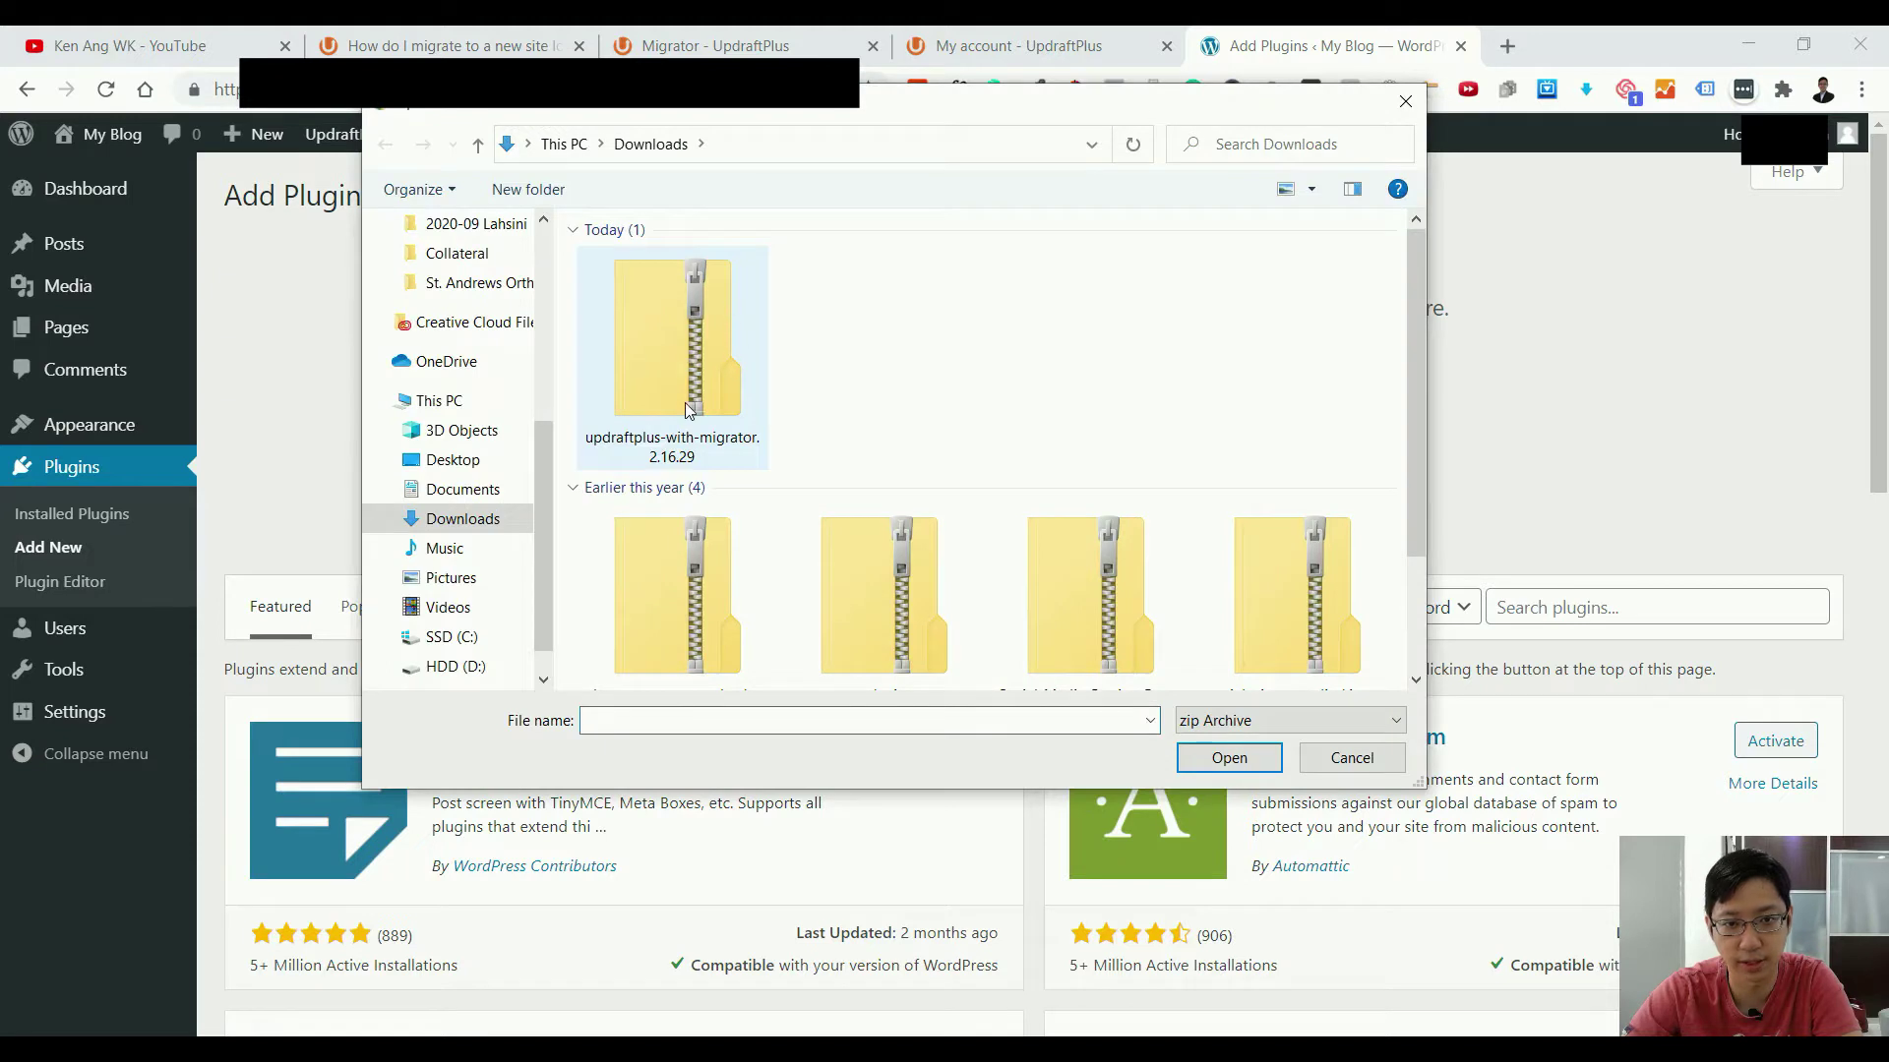
left_click(1355, 765)
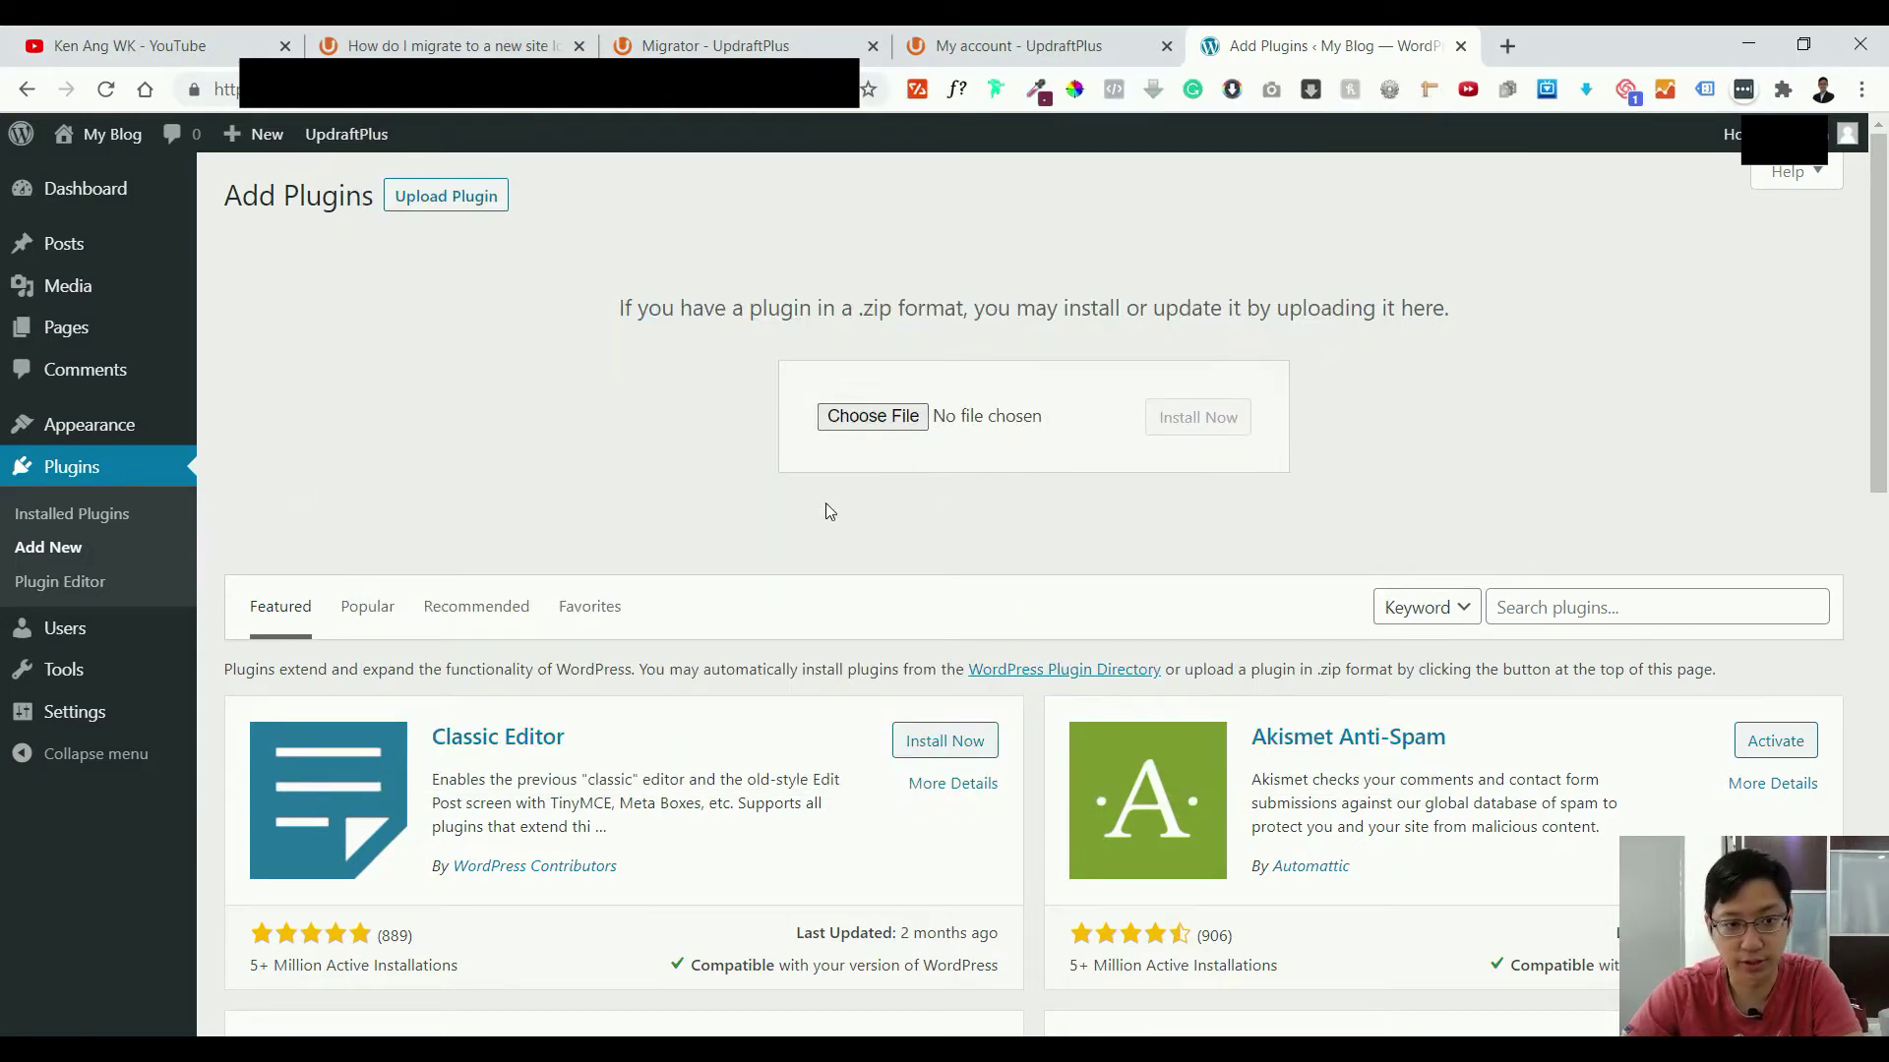
- Check the installed plugins and open the UpdraftPlus Backups settings page
left_click(117, 477)
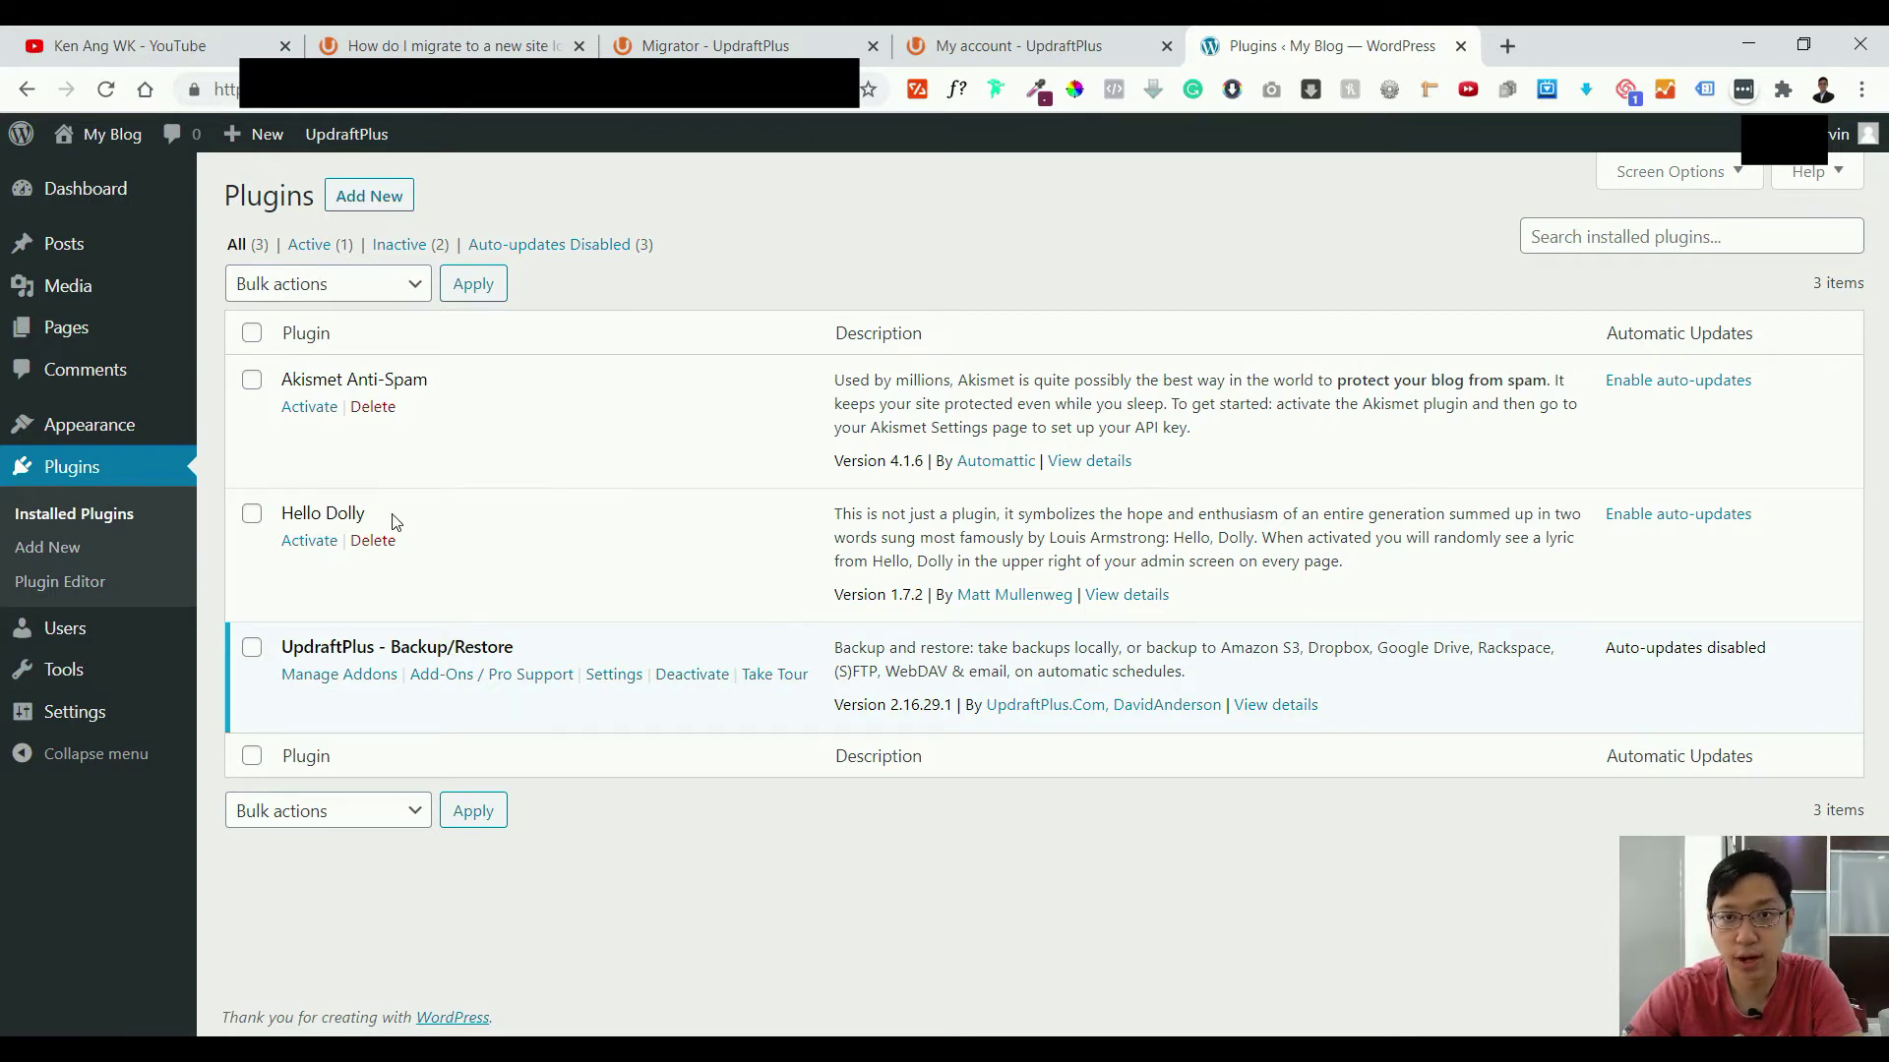
mouse_move(128, 723)
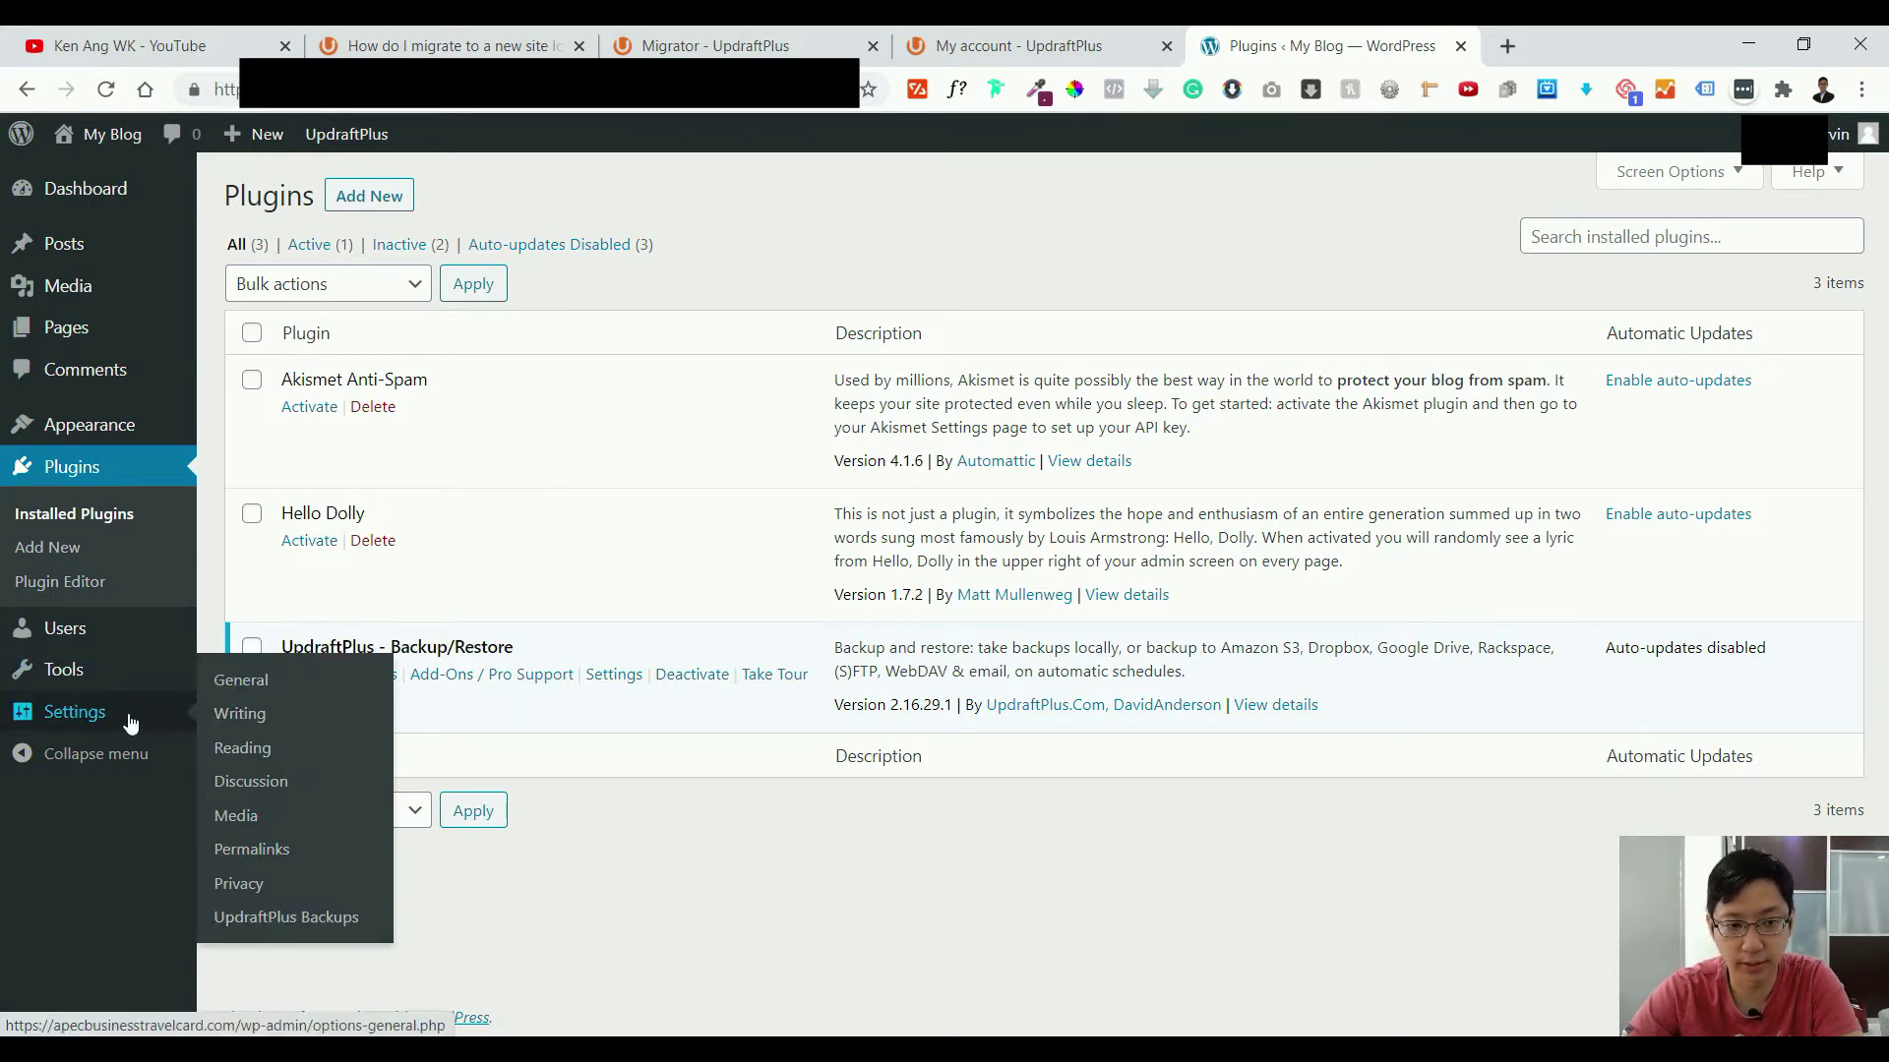
left_click(349, 935)
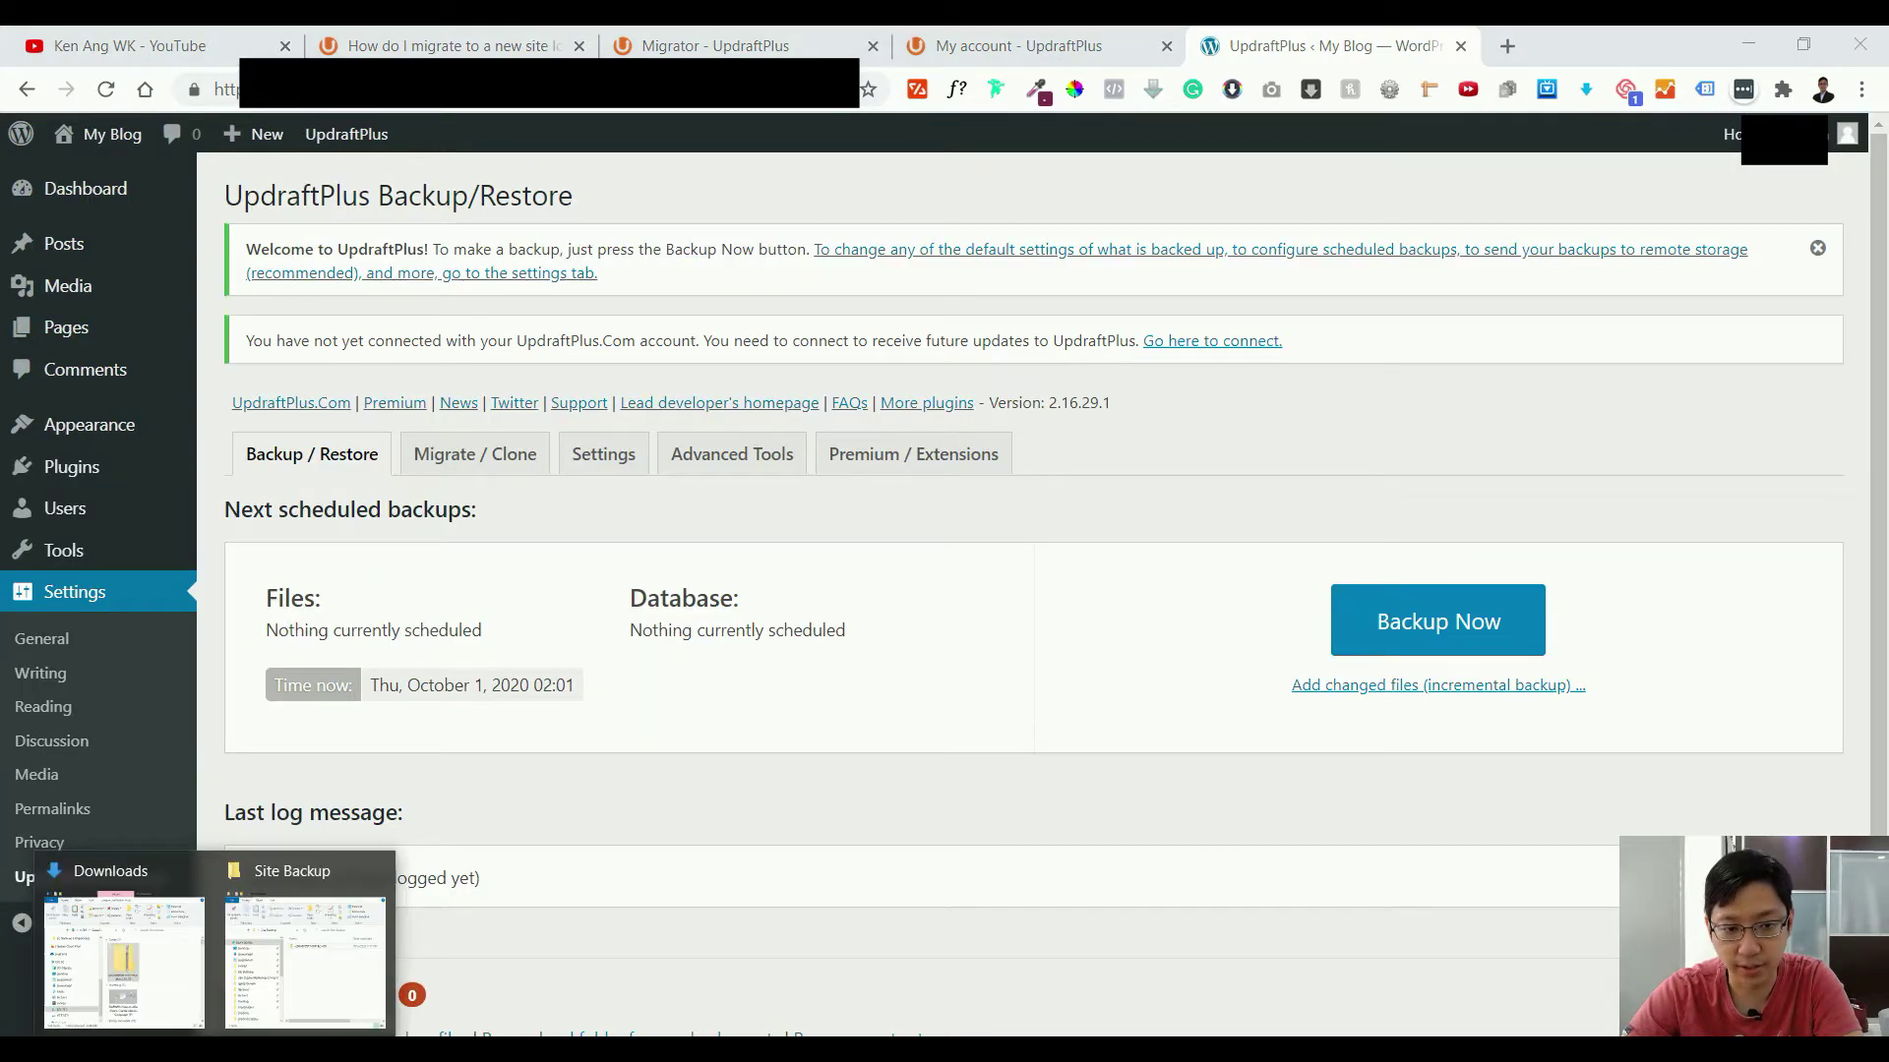
- Locate the -20200926T100413Z-001 backup archive in the Site Backup folder and revisit the YouTube channel's backup tutorial listing
left_click(305, 942)
left_click(1014, 425)
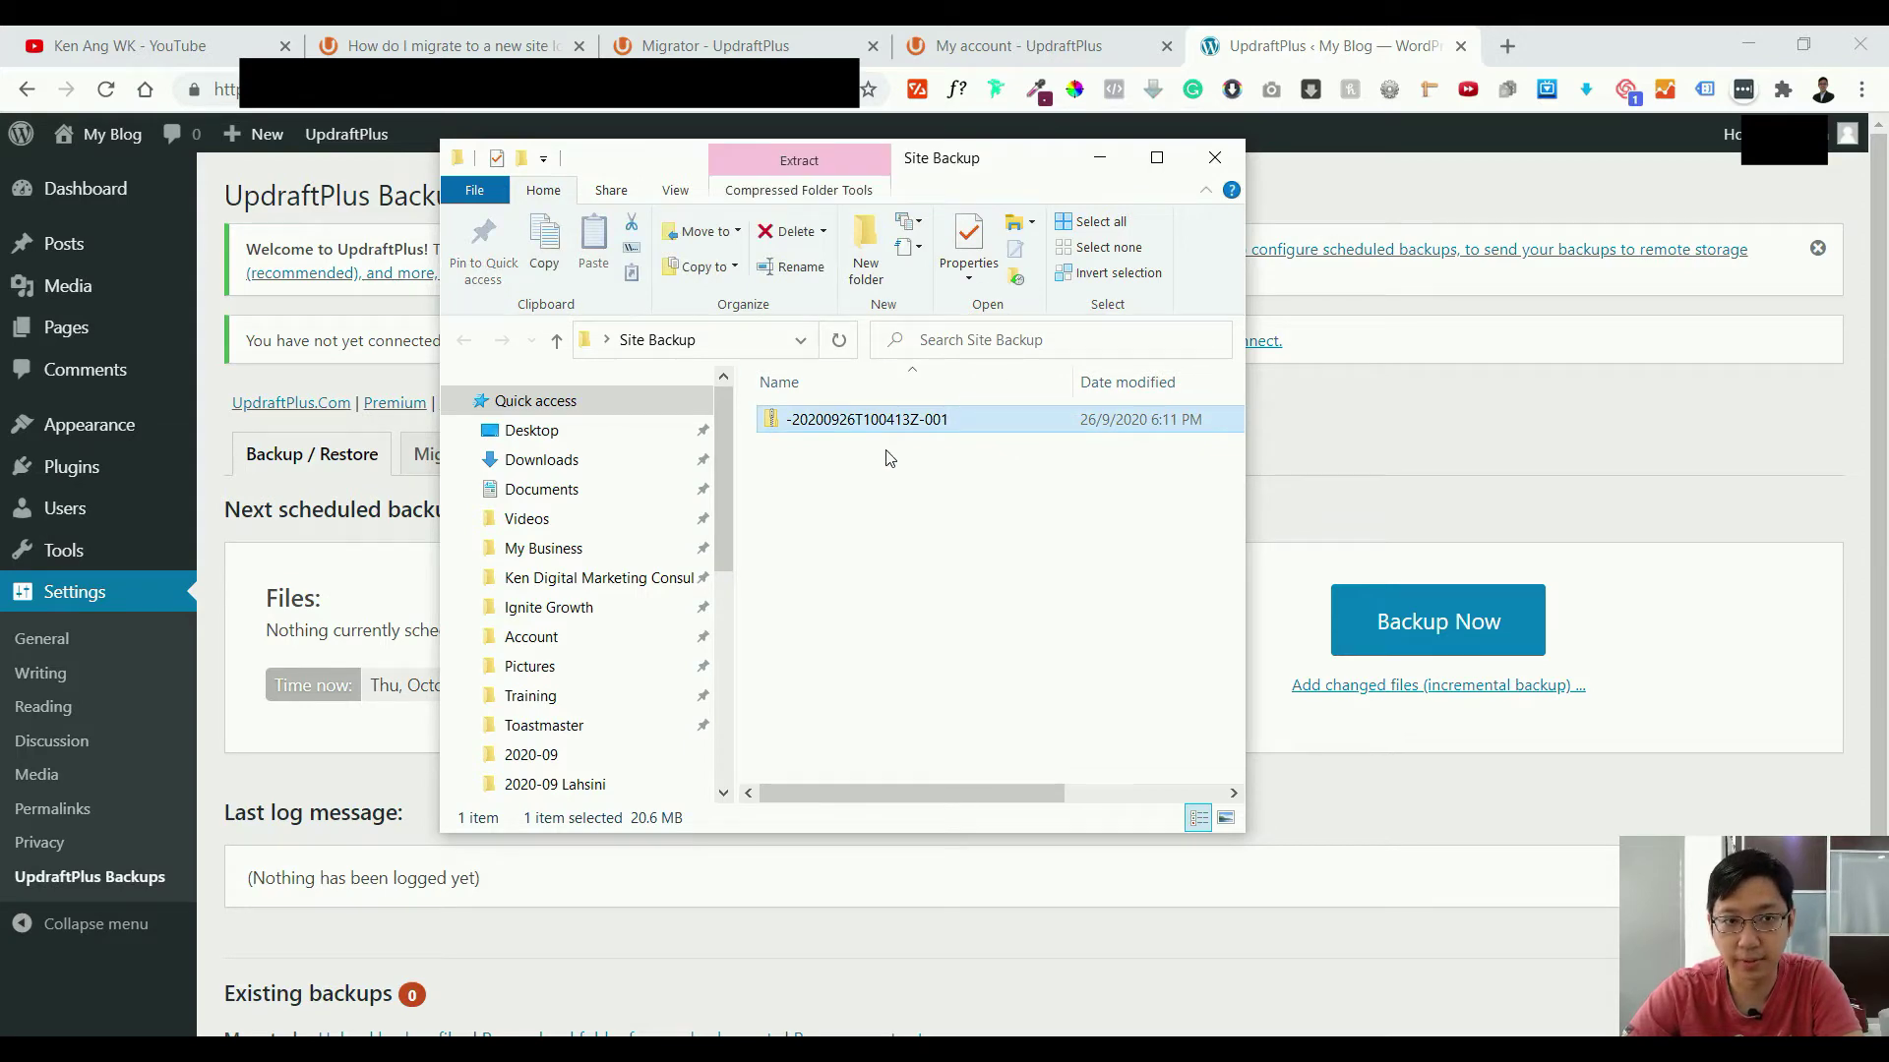
left_click(207, 38)
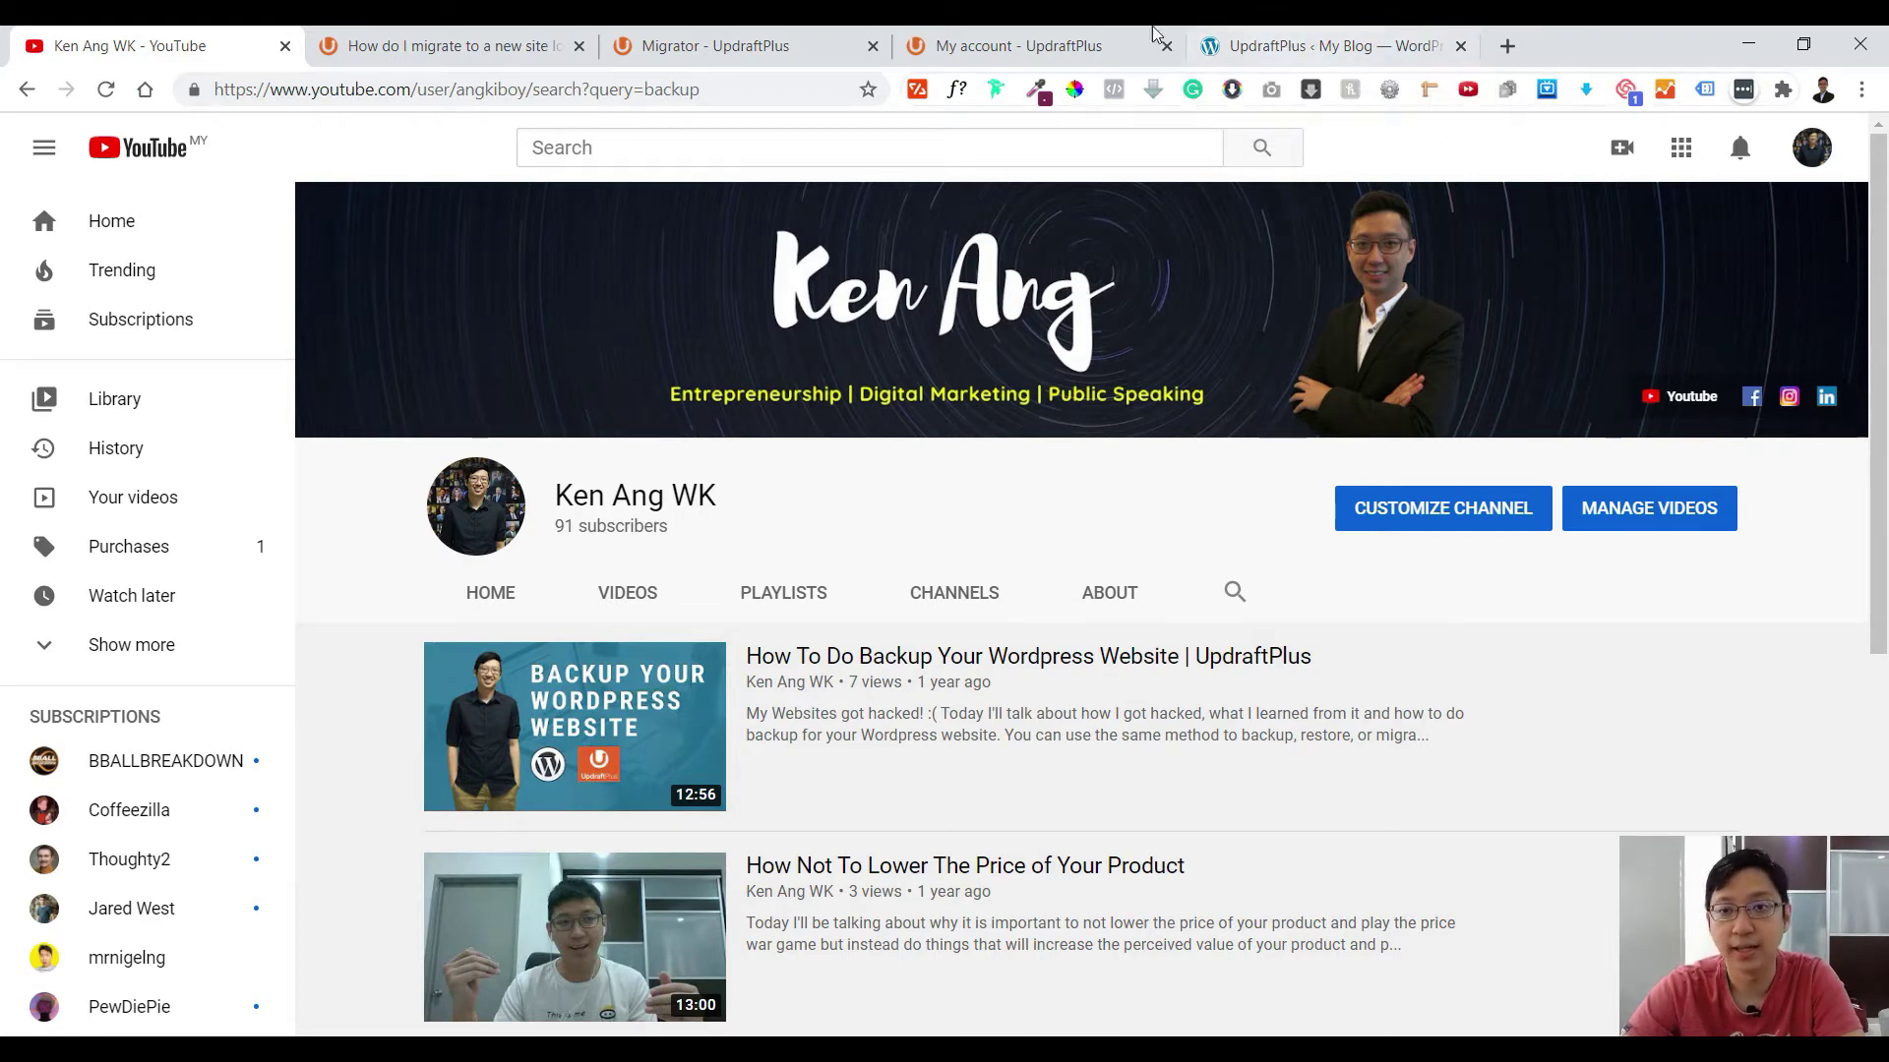
left_click(1398, 33)
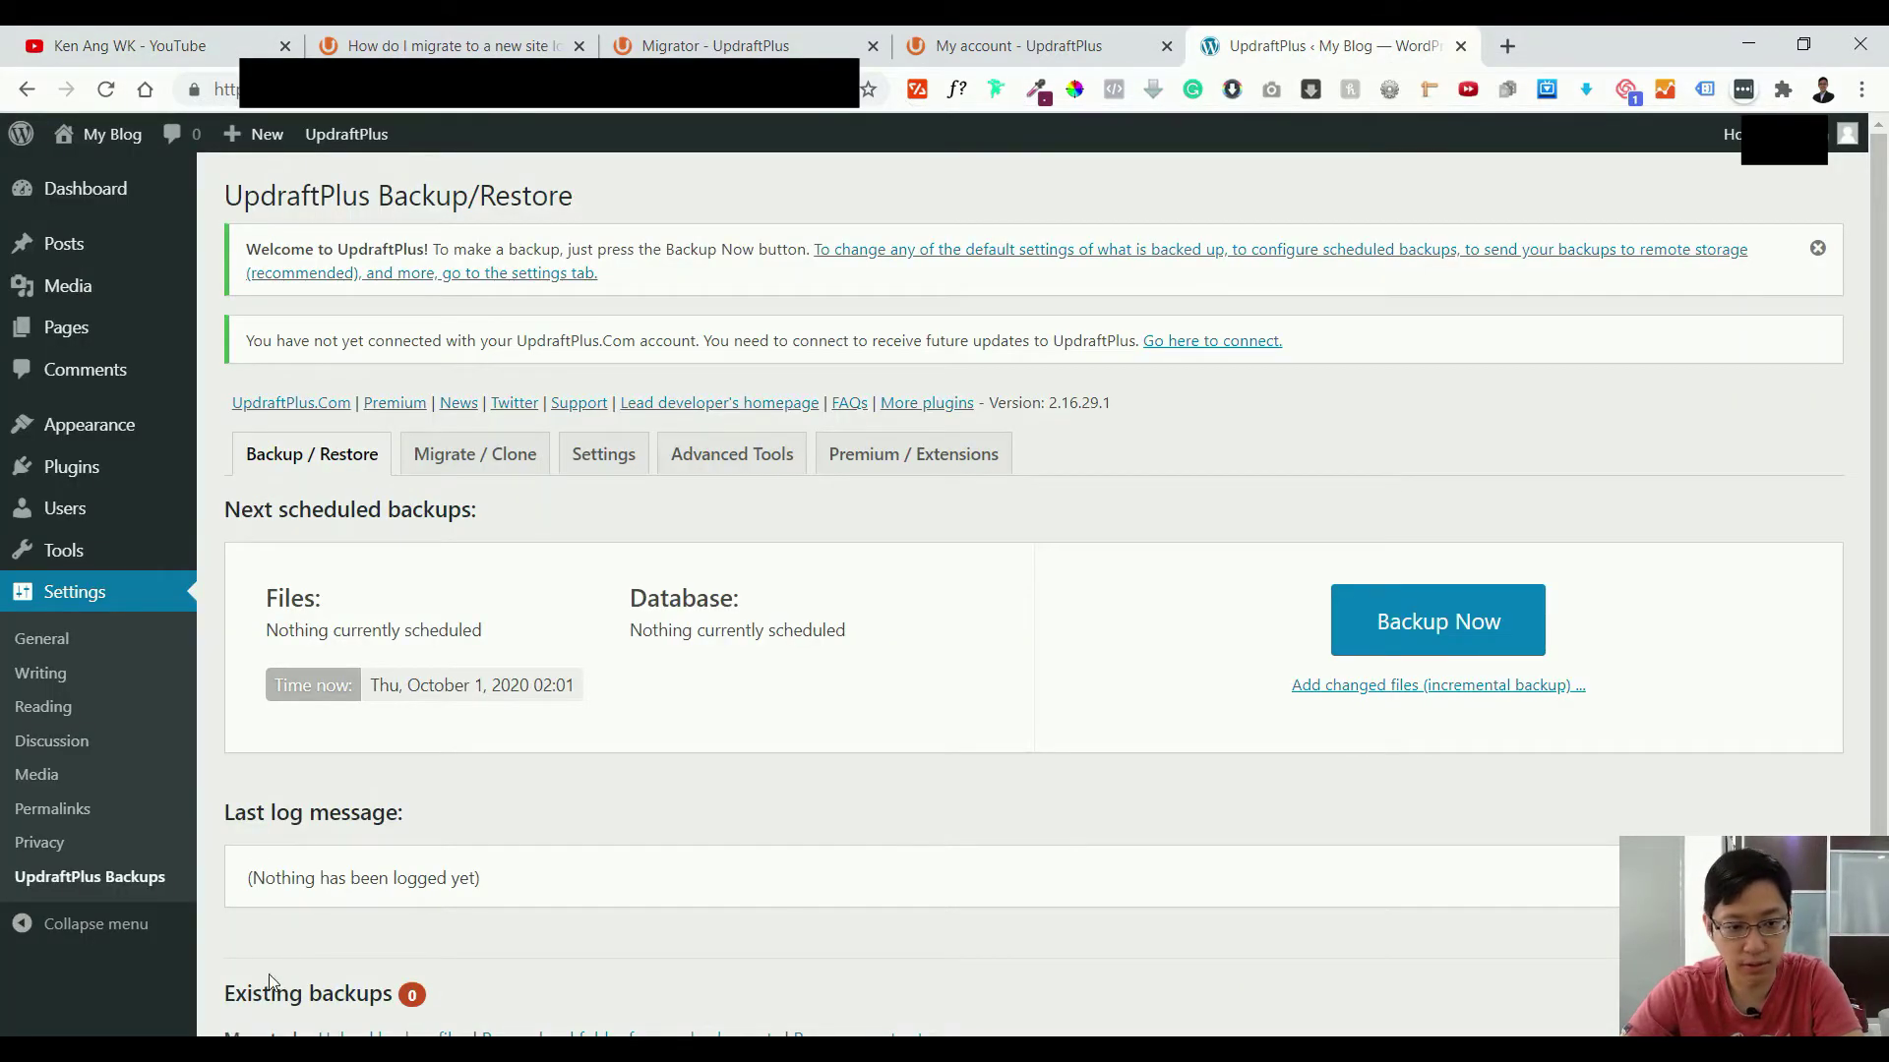
left_click(379, 979)
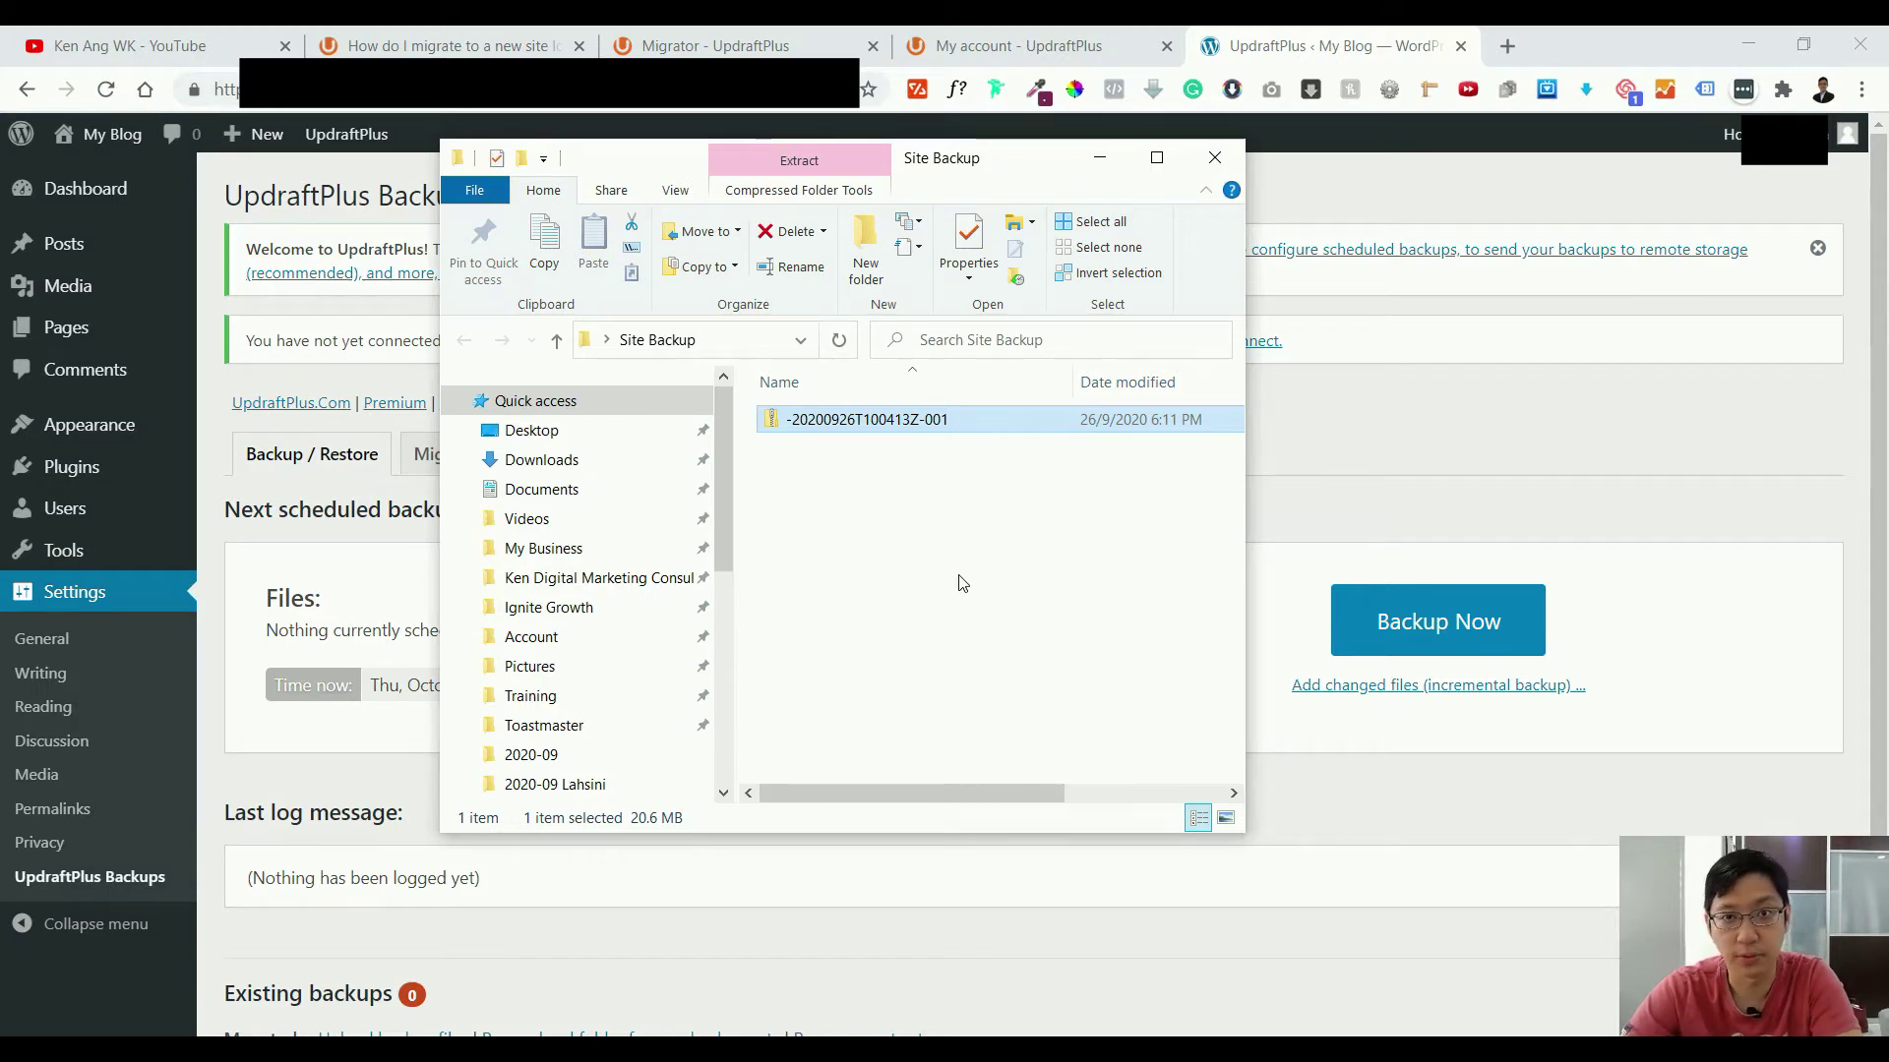
left_click(1501, 393)
- Upload the backup files from the extracted -20200926T100413Z-001 folder to UpdraftPlus's existing backups
scroll(391, 755, "down", 2)
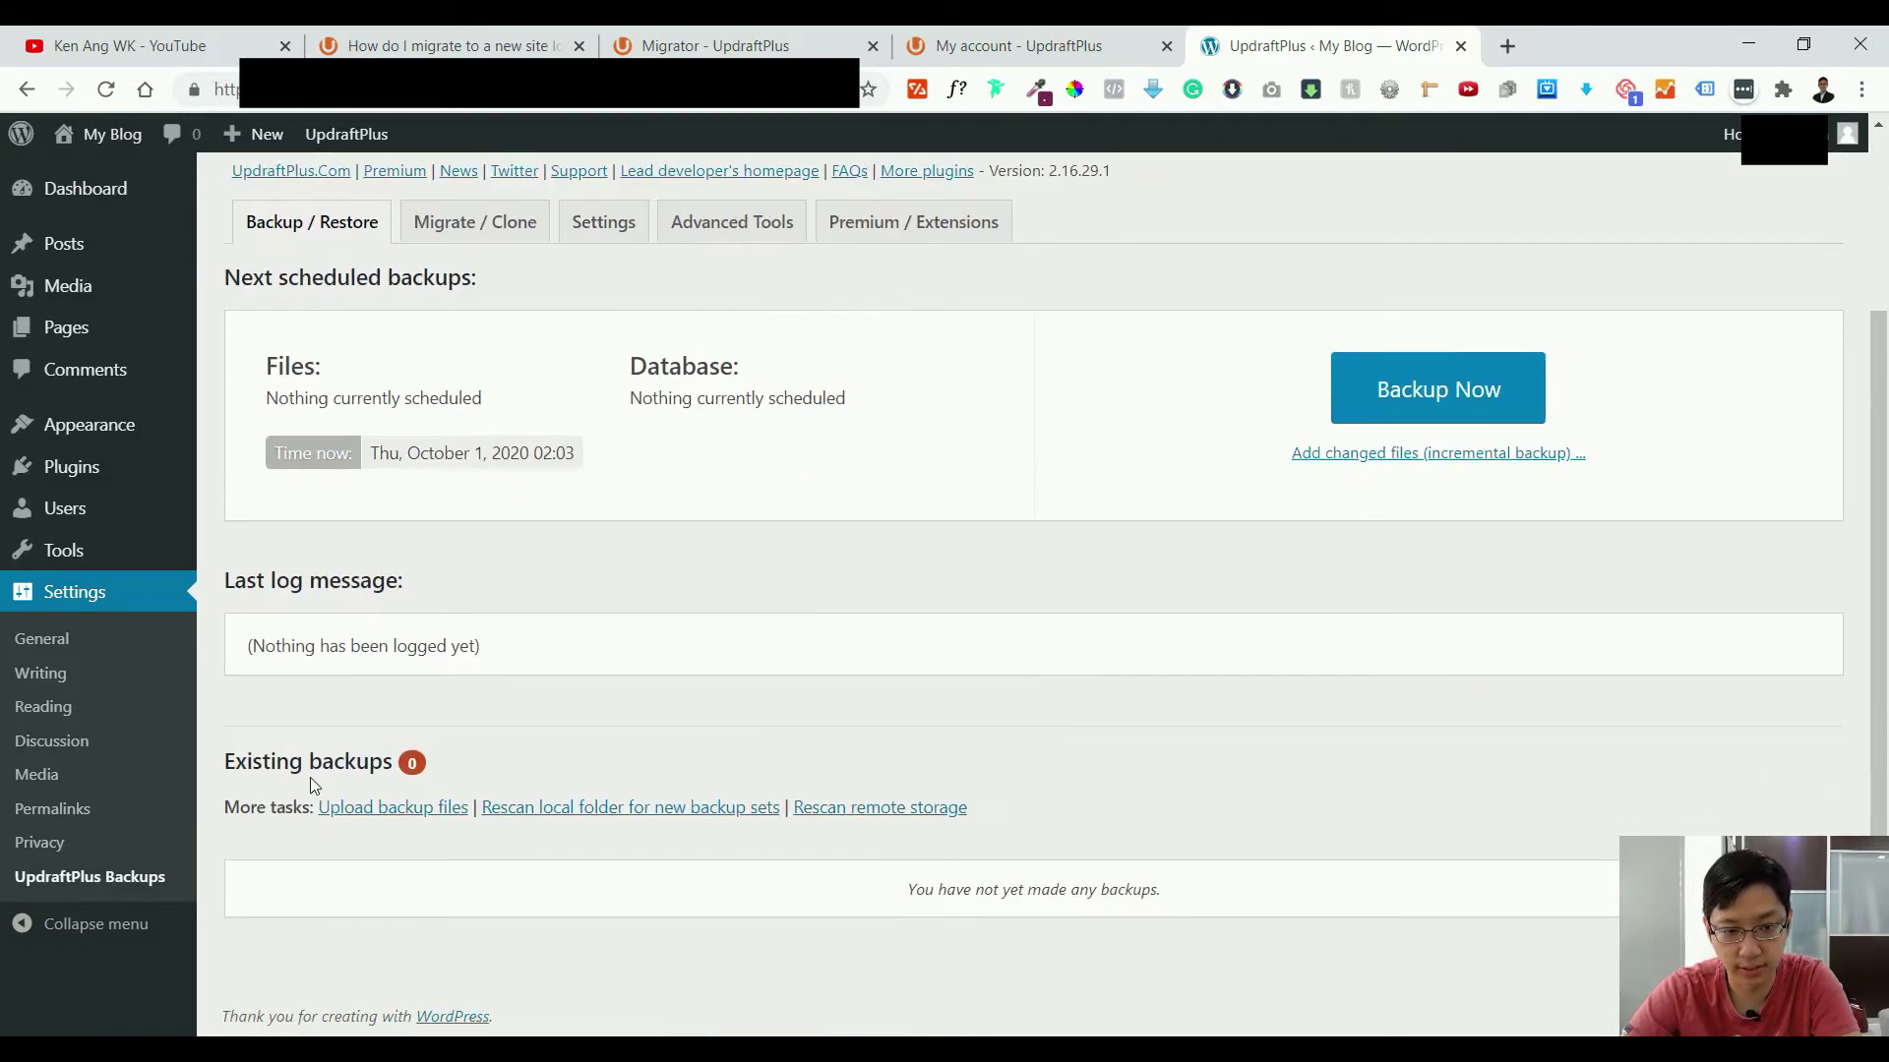
left_click(393, 807)
scroll(1042, 649, "down", 3)
mouse_move(217, 1043)
left_click(332, 964)
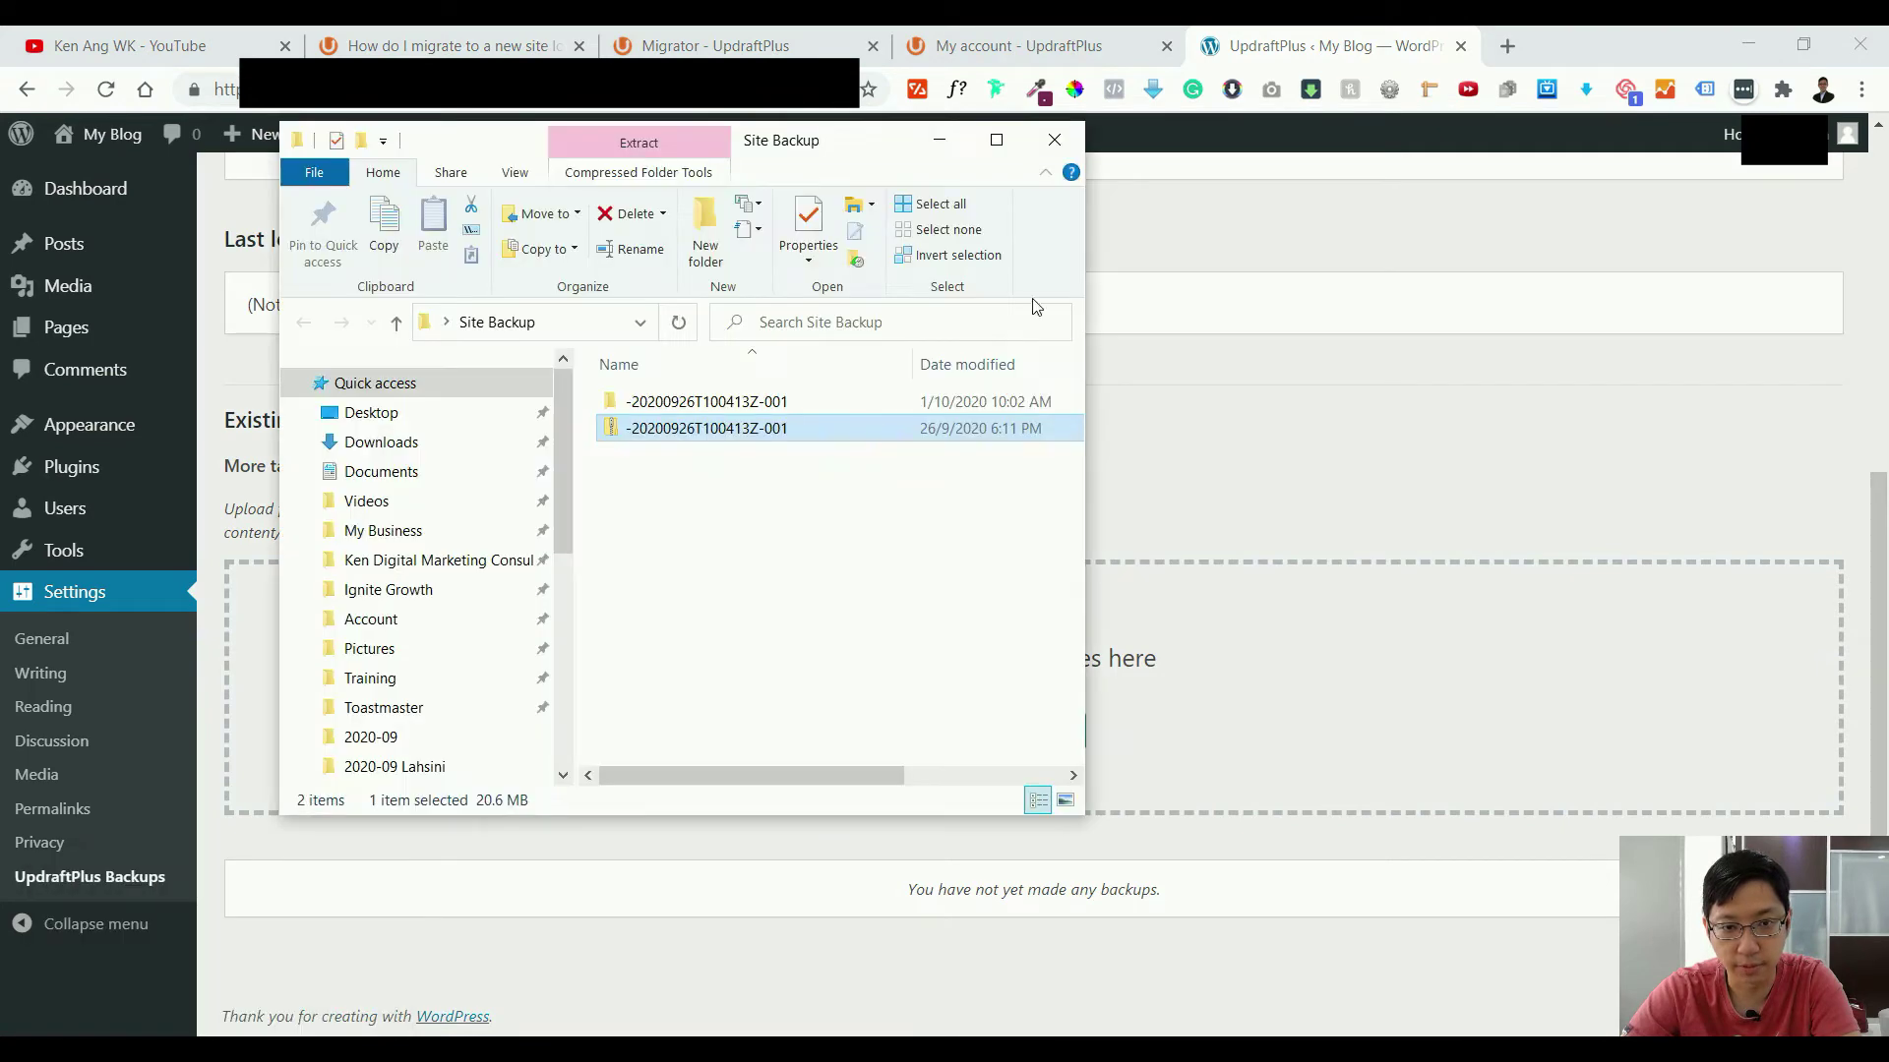
double_click(689, 401)
left_click(757, 404)
left_click_drag(757, 403, 1348, 718)
scroll(1131, 610, "down", 2)
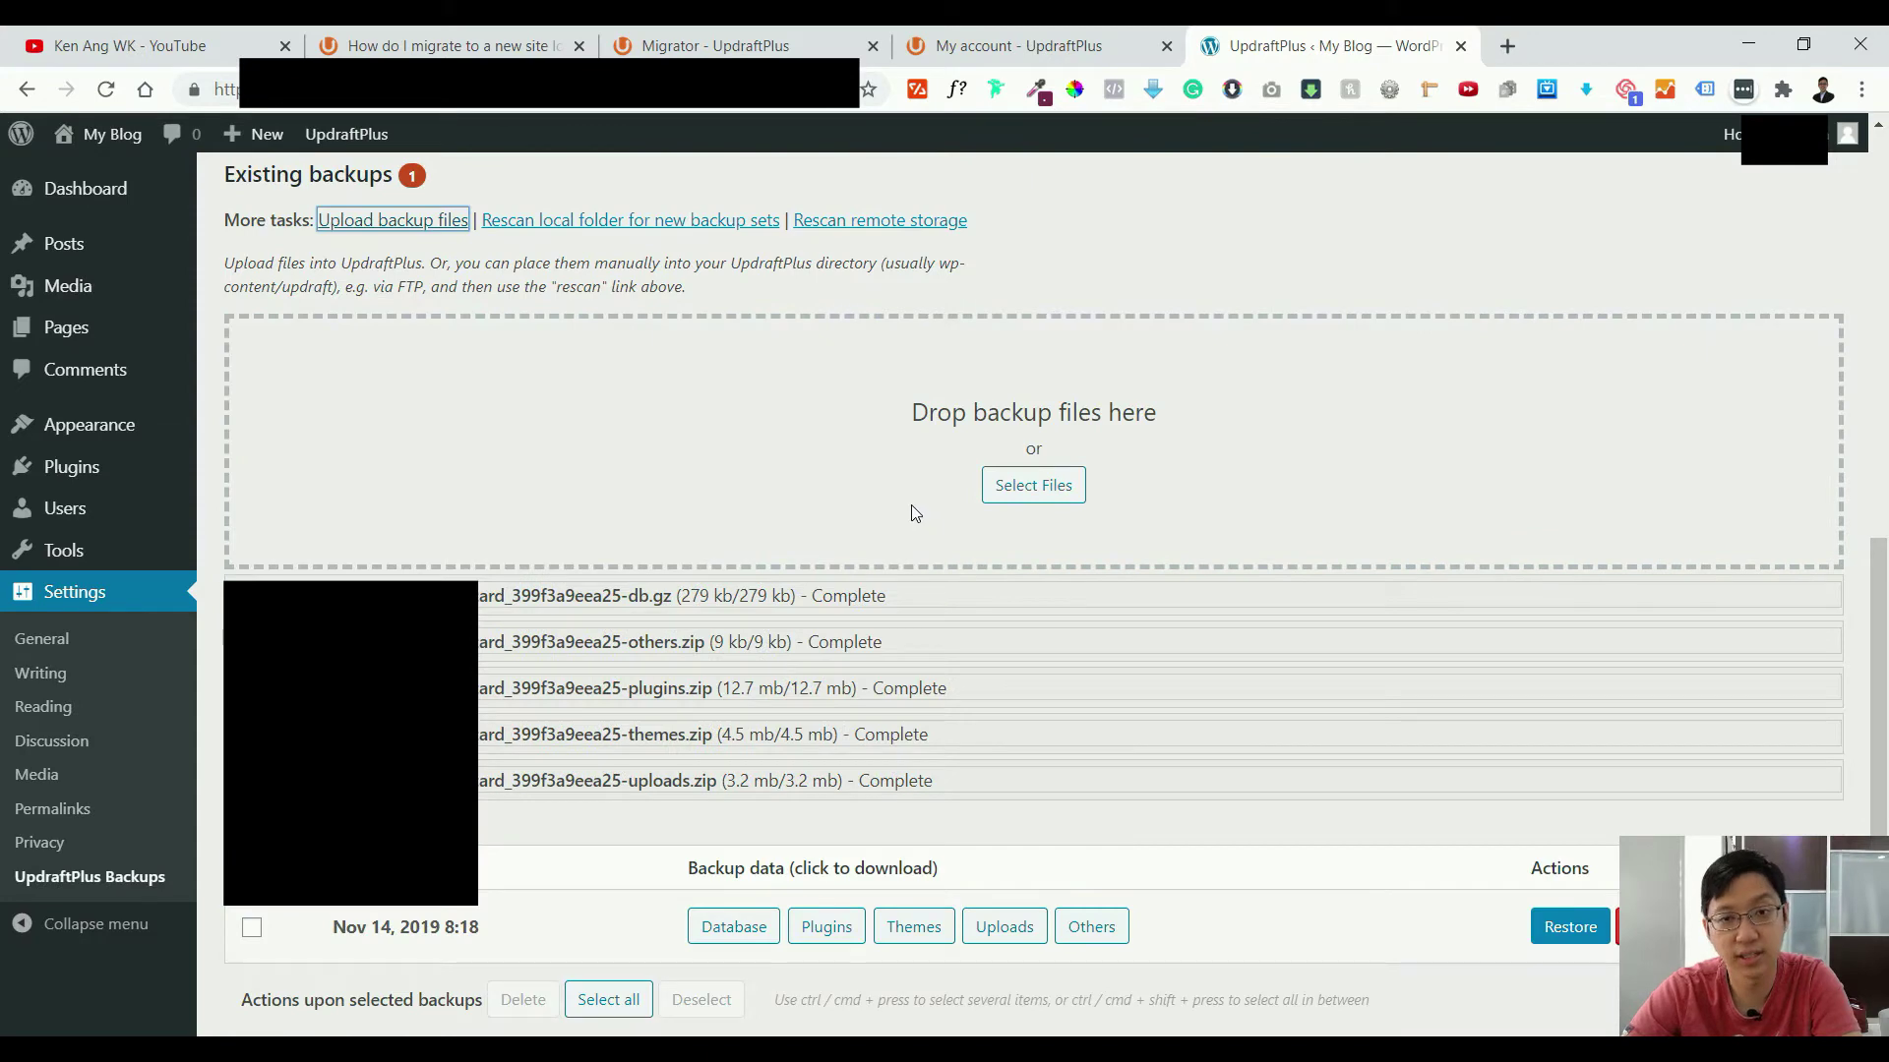
- Examine the uploaded backup files and revisit the Migrator package pricing before returning to the backup list
scroll(663, 535, "up", 1)
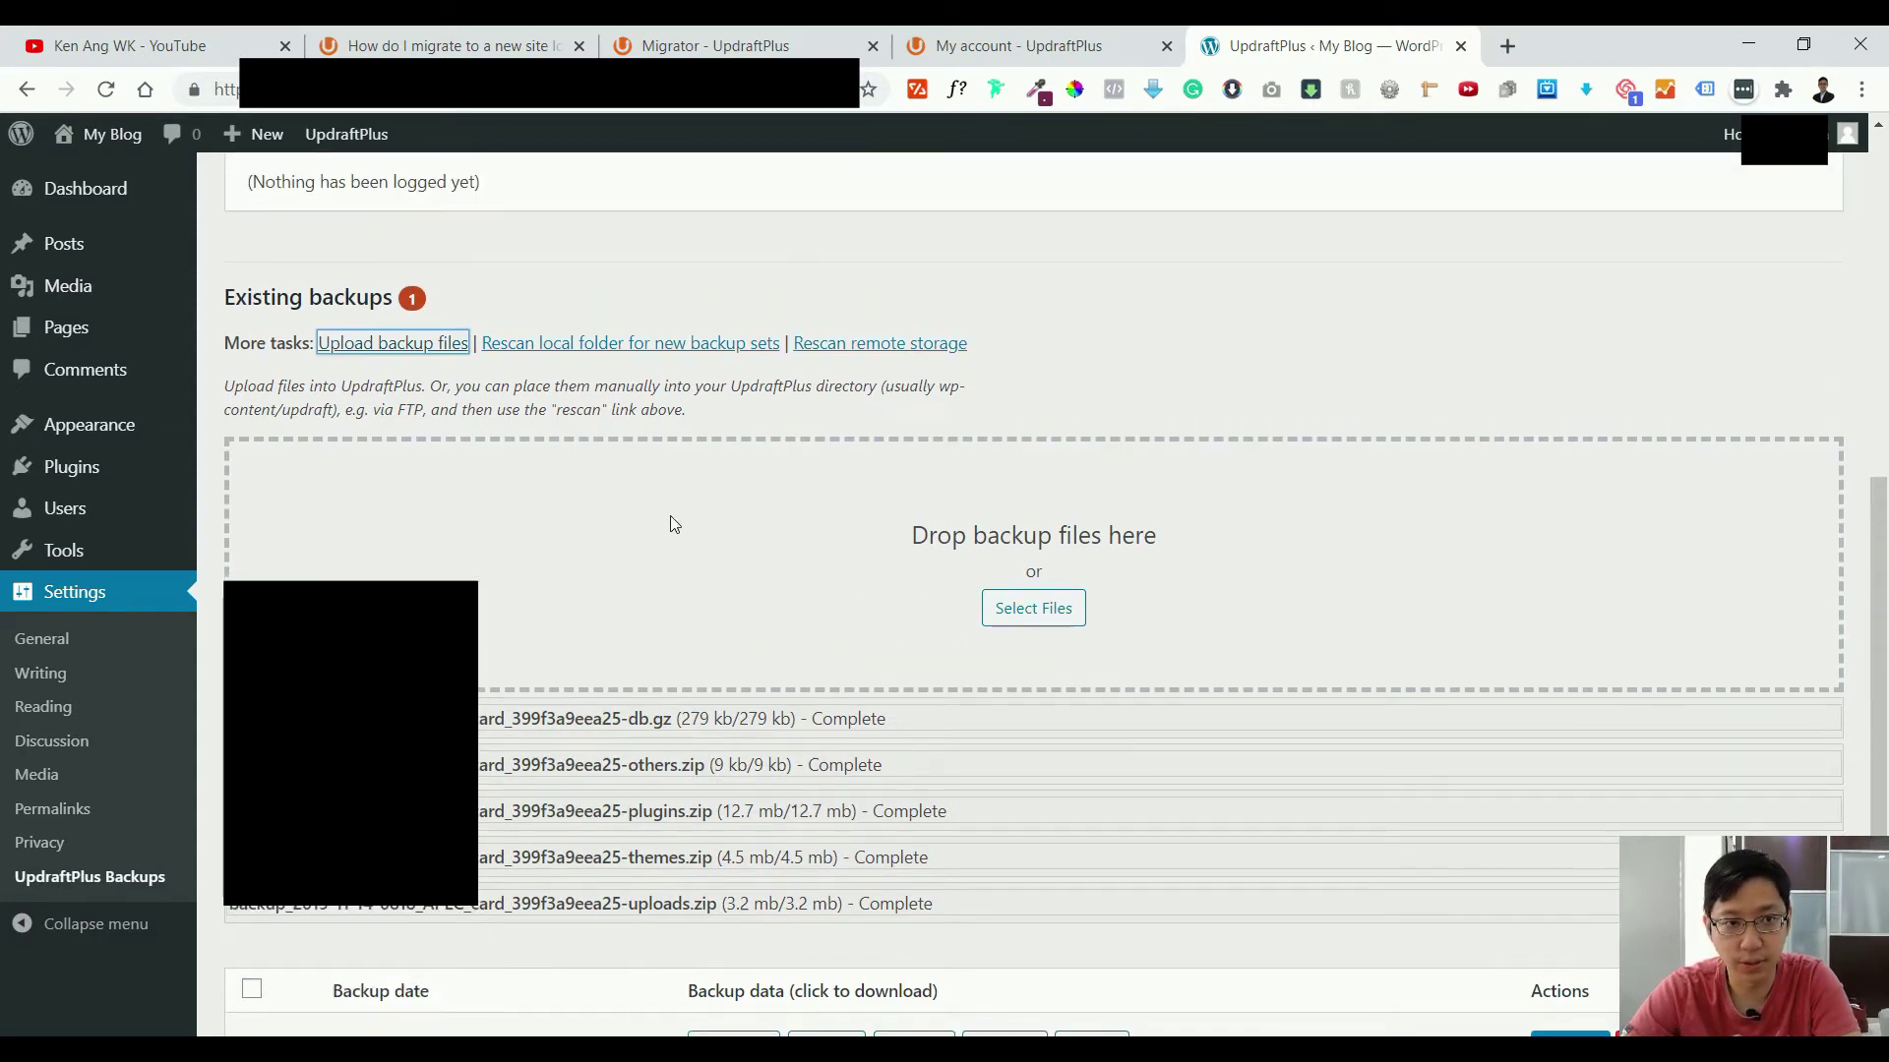
scroll(674, 524, "down", 1)
scroll(675, 523, "up", 2)
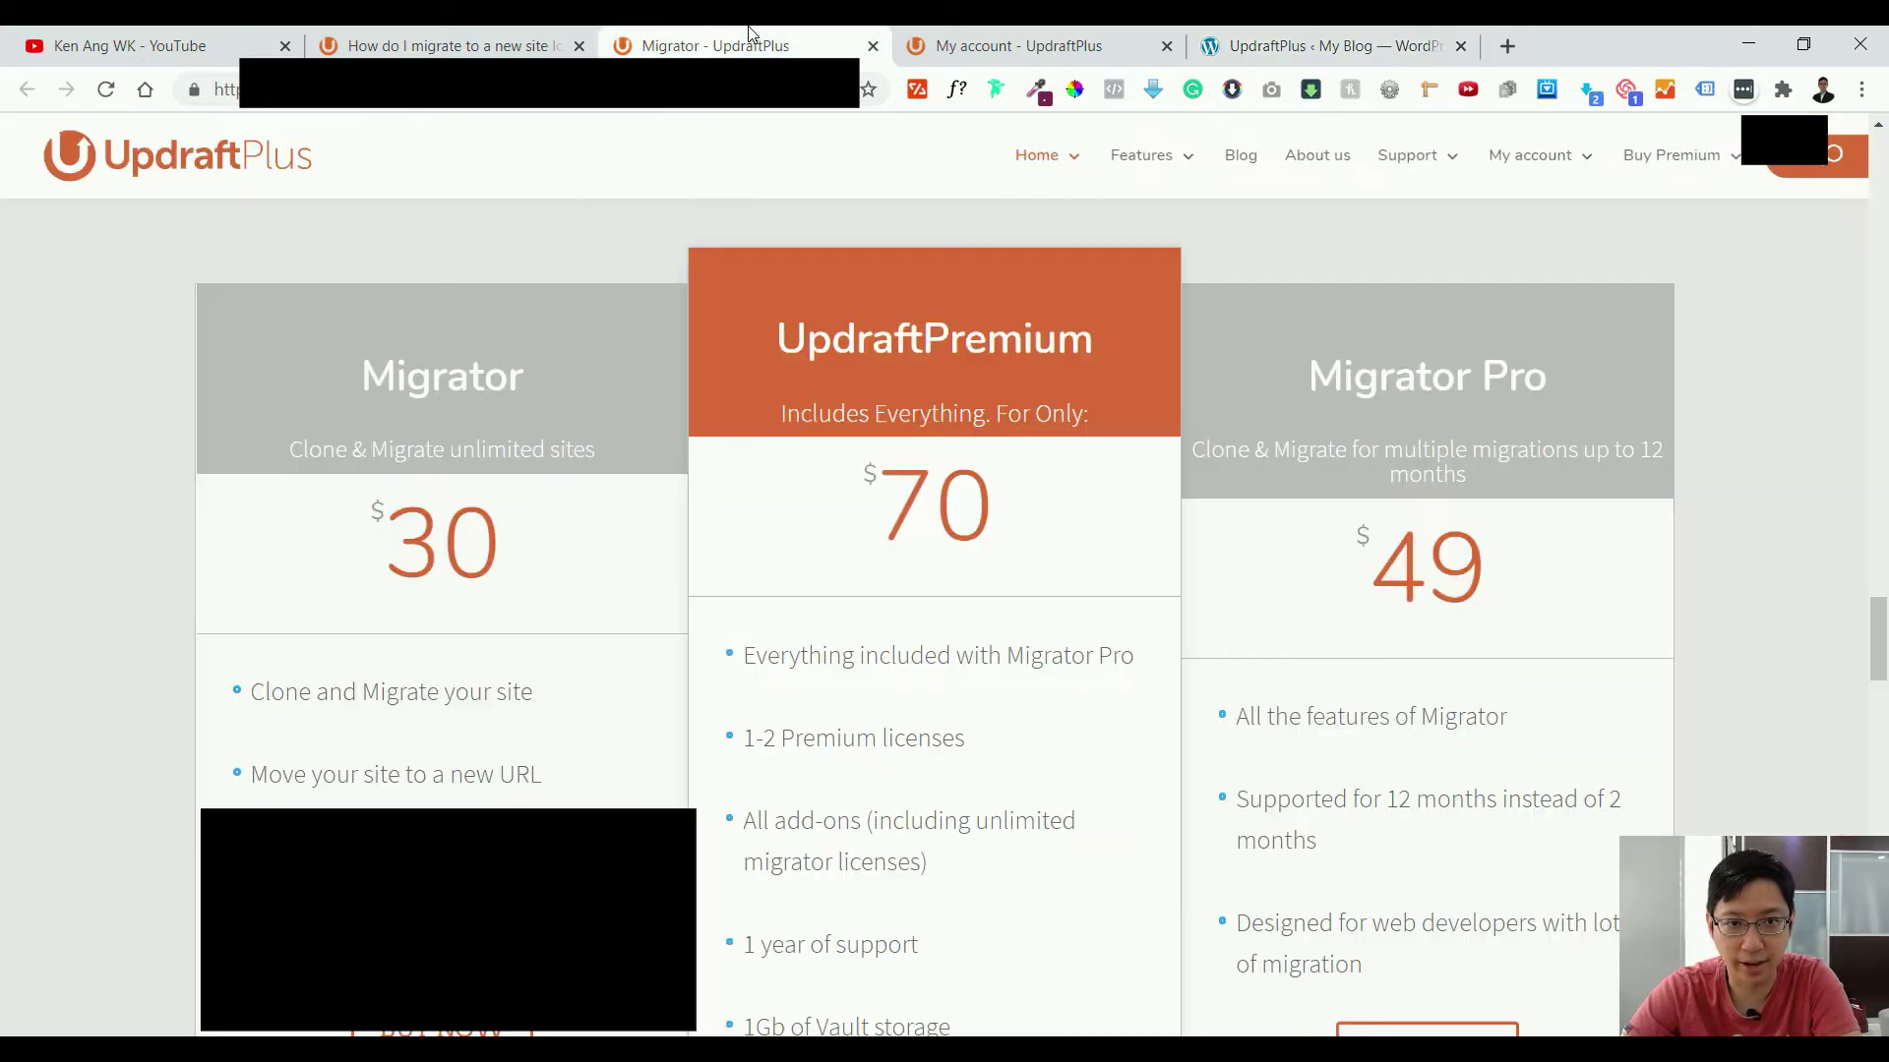
left_click(657, 37)
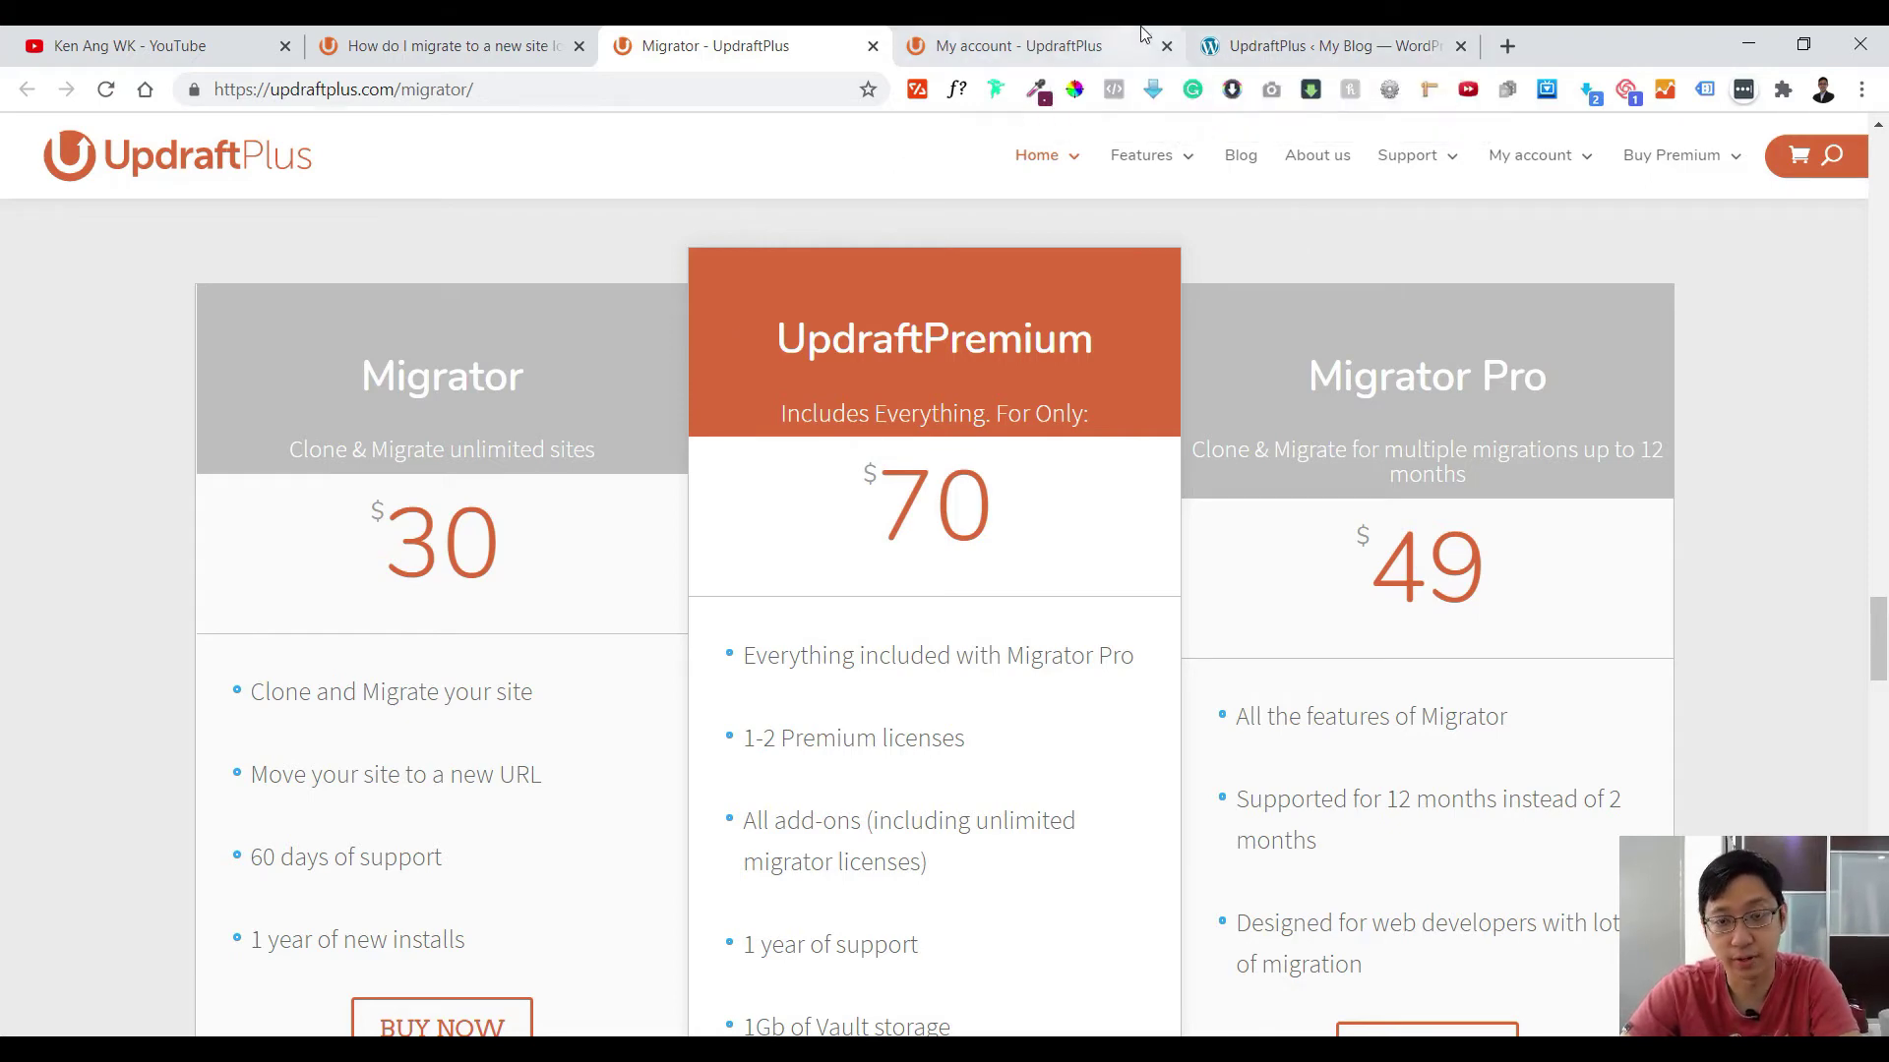
left_click(1309, 33)
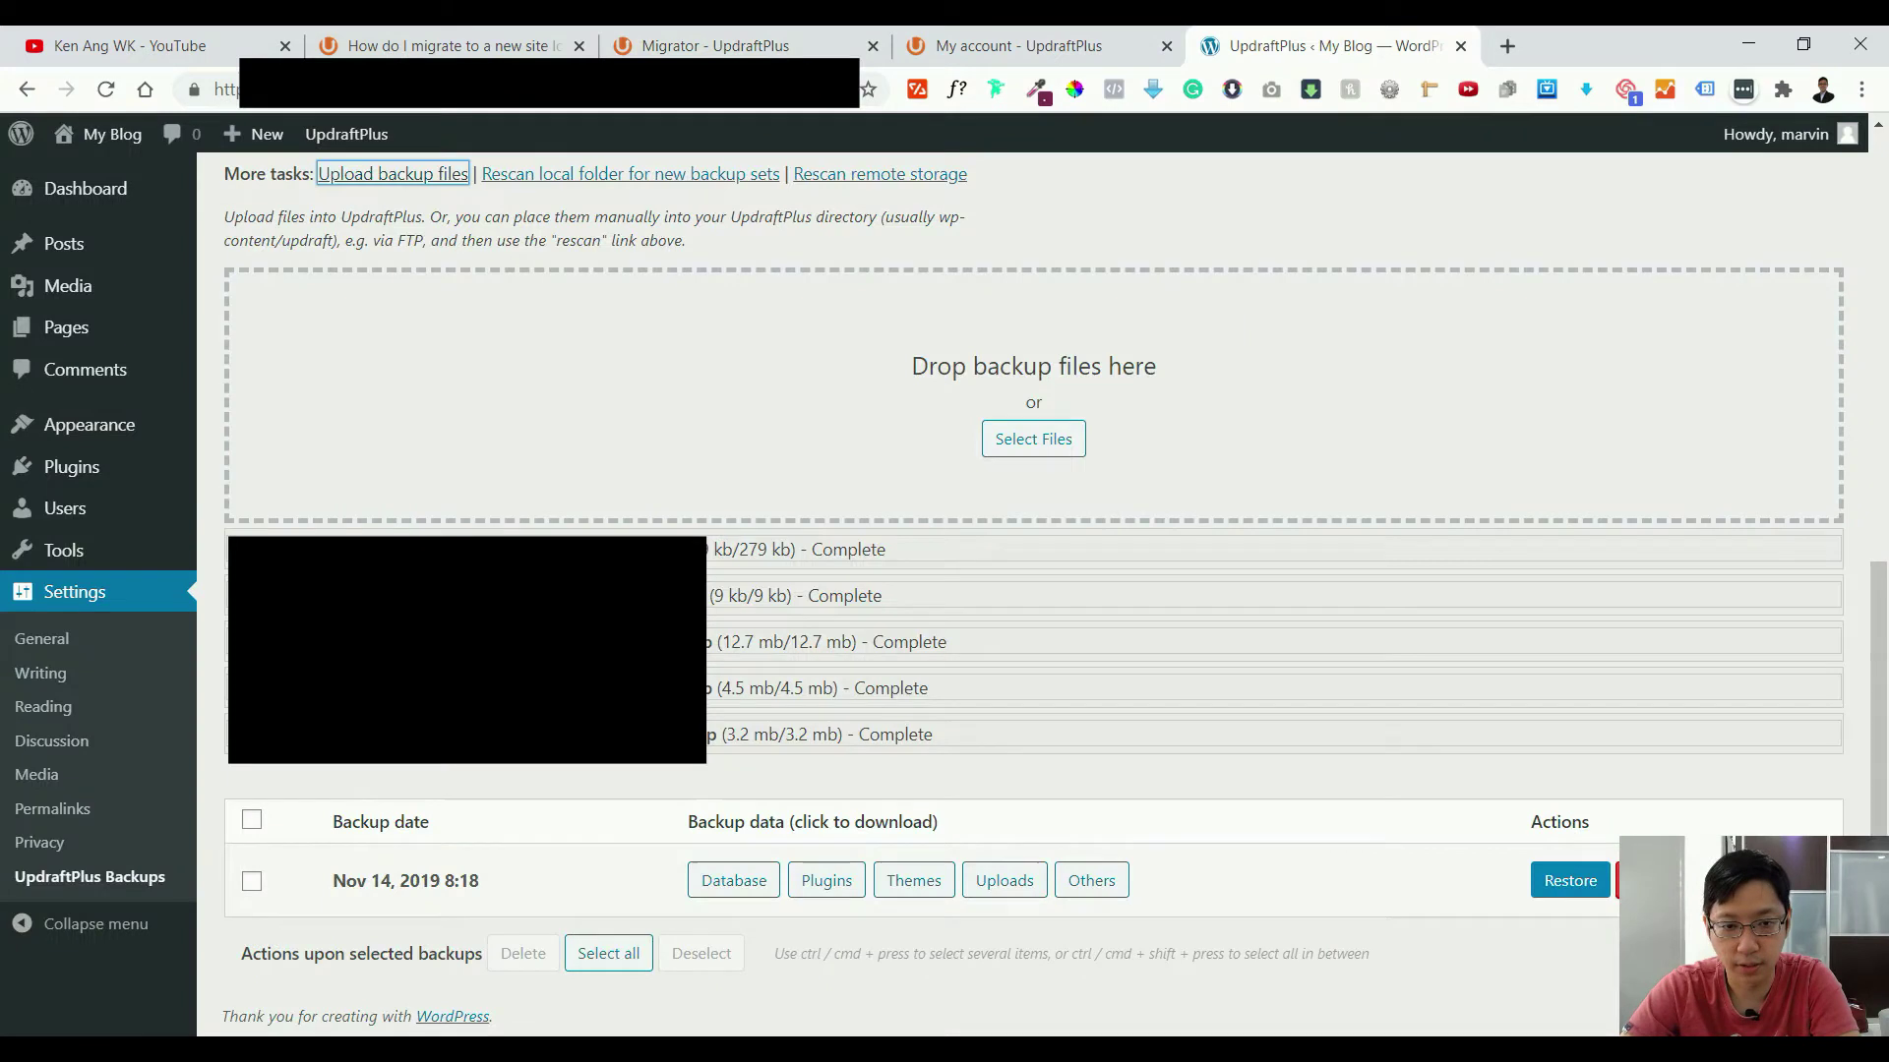
- Restore Plugins, Themes, Uploads, Others and Database from the Nov 14, 2019 backup, keeping the site location search and replace enabled
left_click(1571, 881)
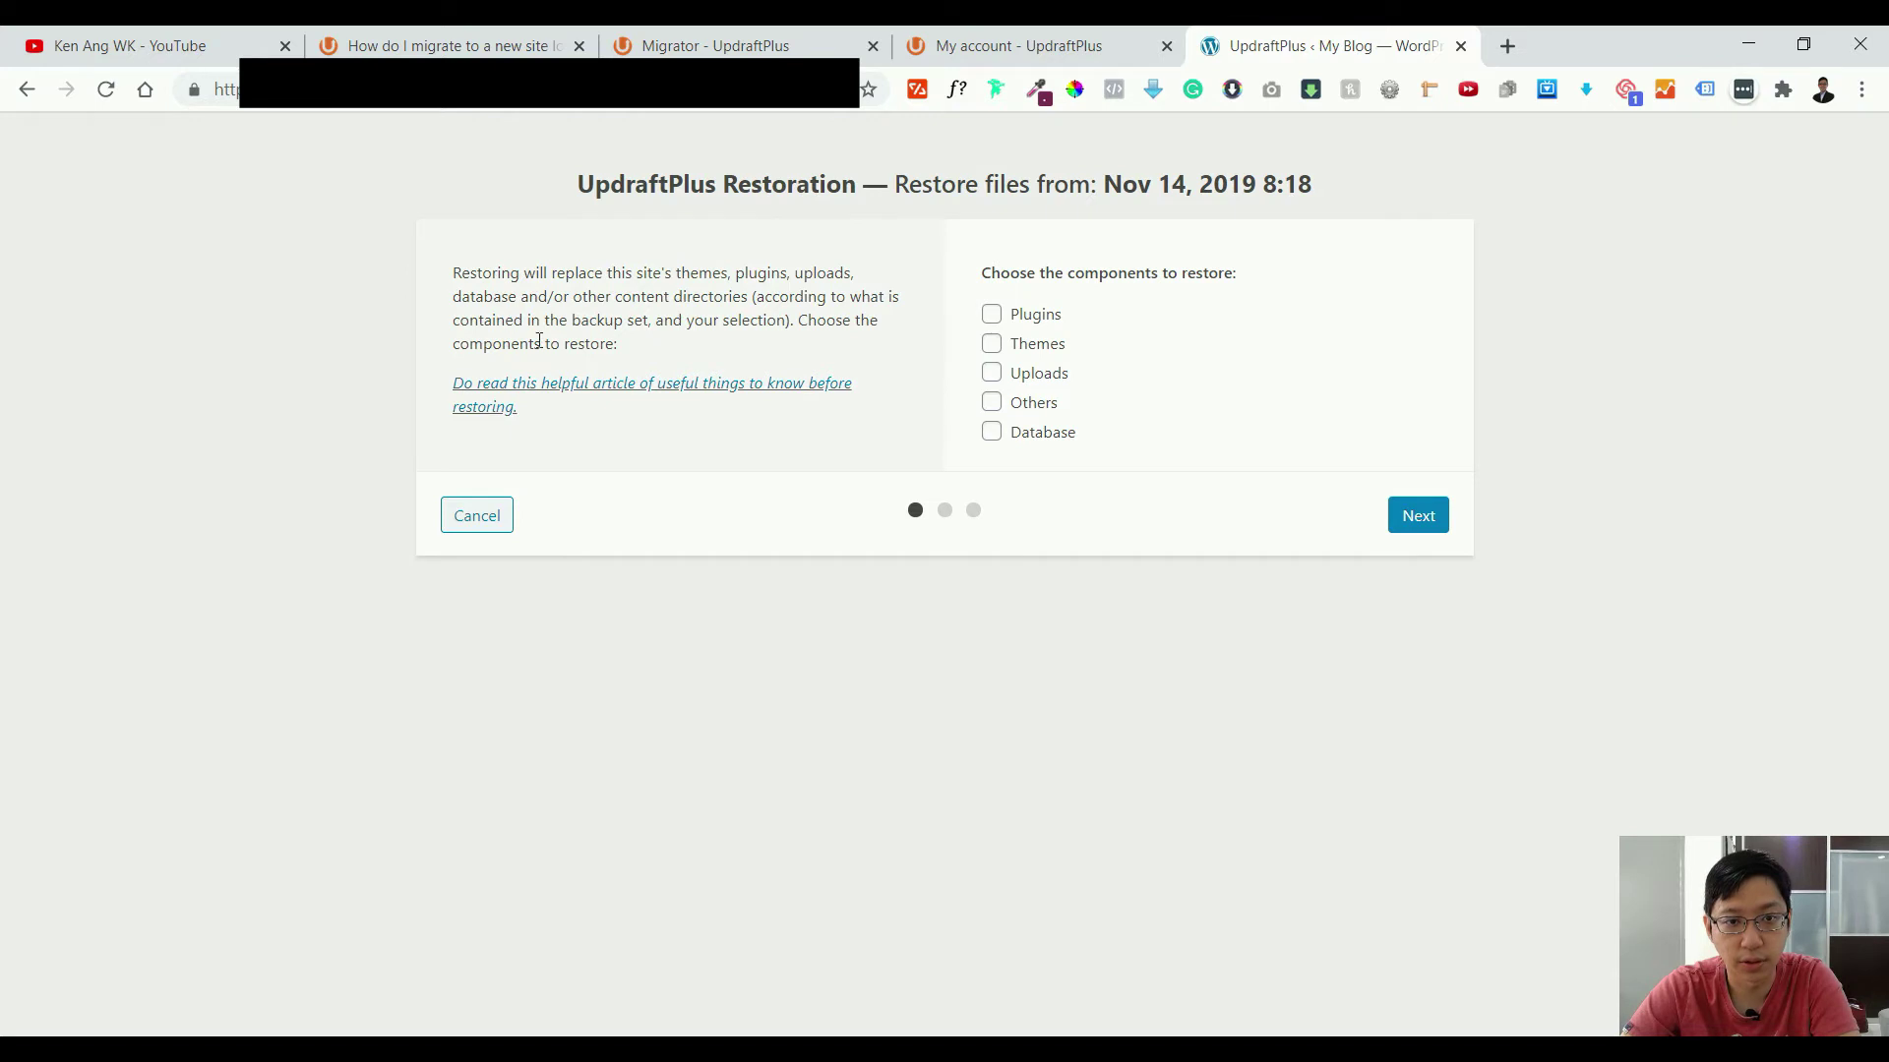
left_click_drag(485, 278, 884, 352)
left_click(993, 317)
left_click(993, 345)
left_click(992, 374)
left_click(992, 403)
left_click(991, 433)
left_click(1419, 517)
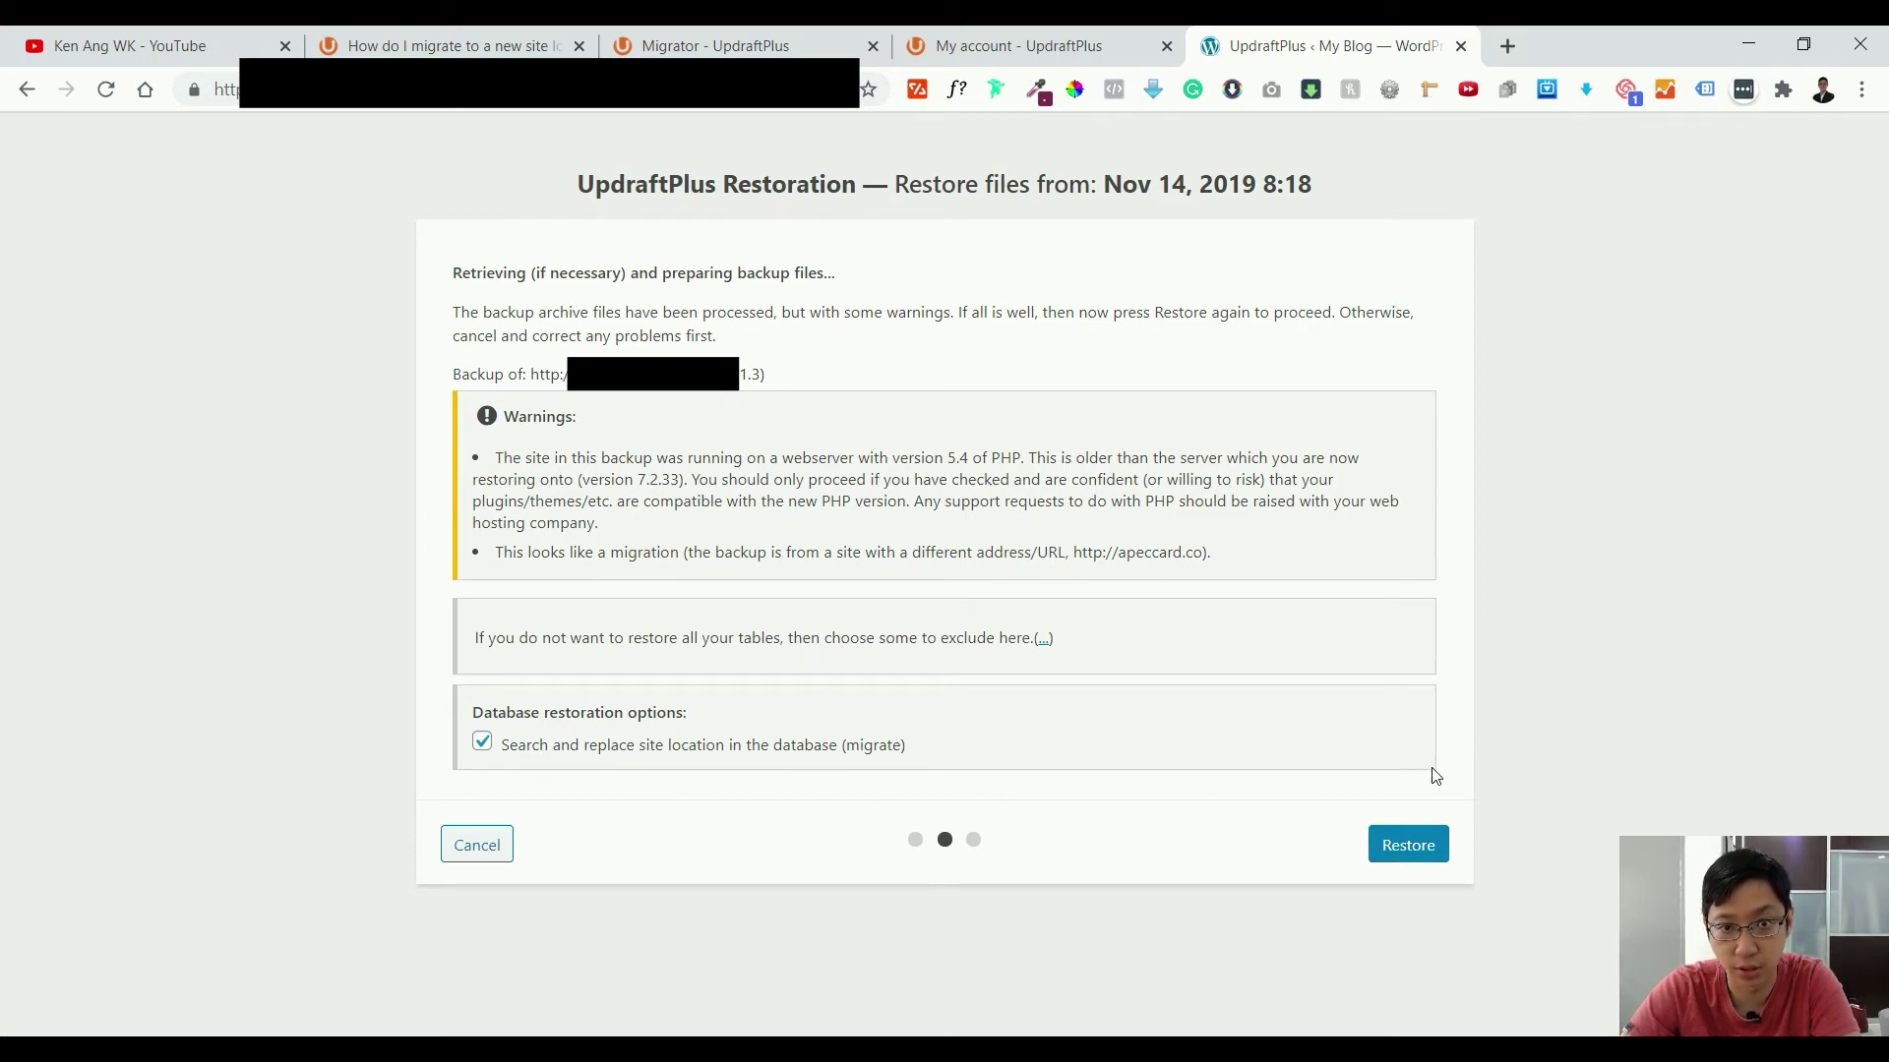
left_click(1443, 850)
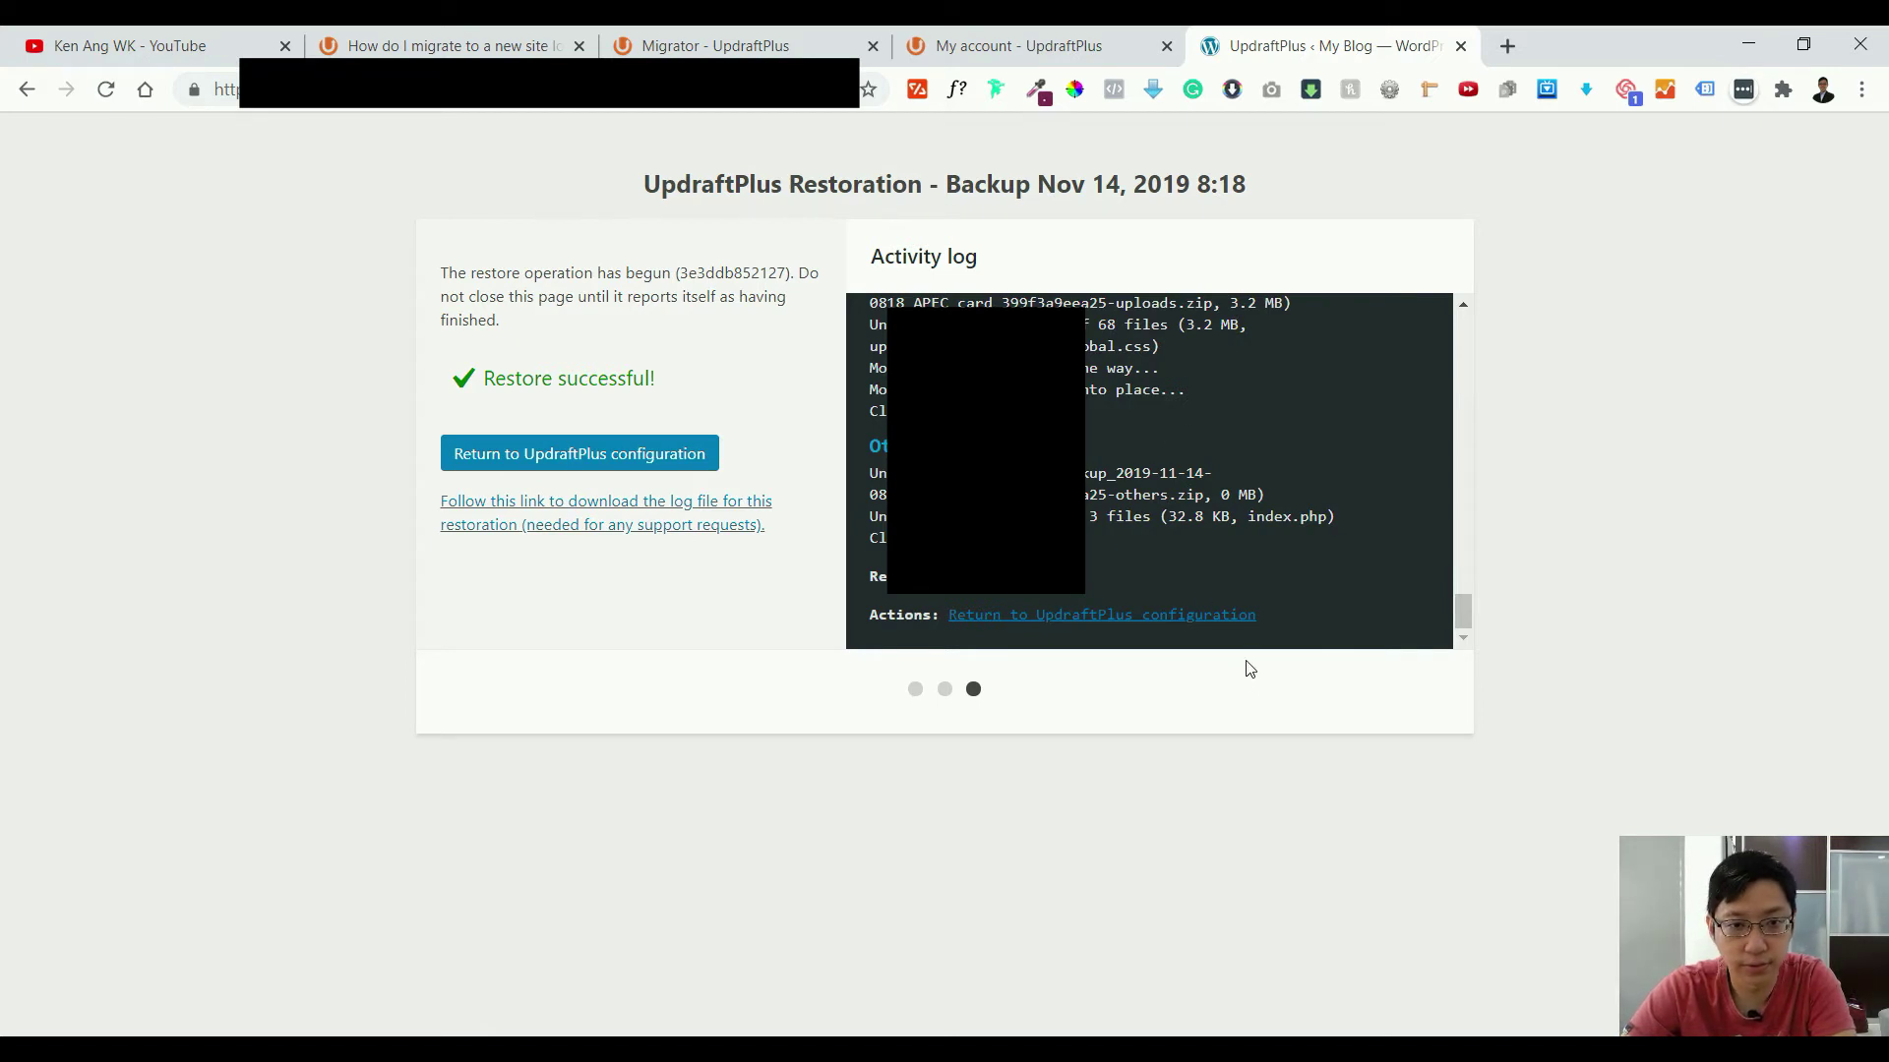
- Return to the UpdraftPlus configuration and update the WordPress database to the newest version
left_click(618, 467)
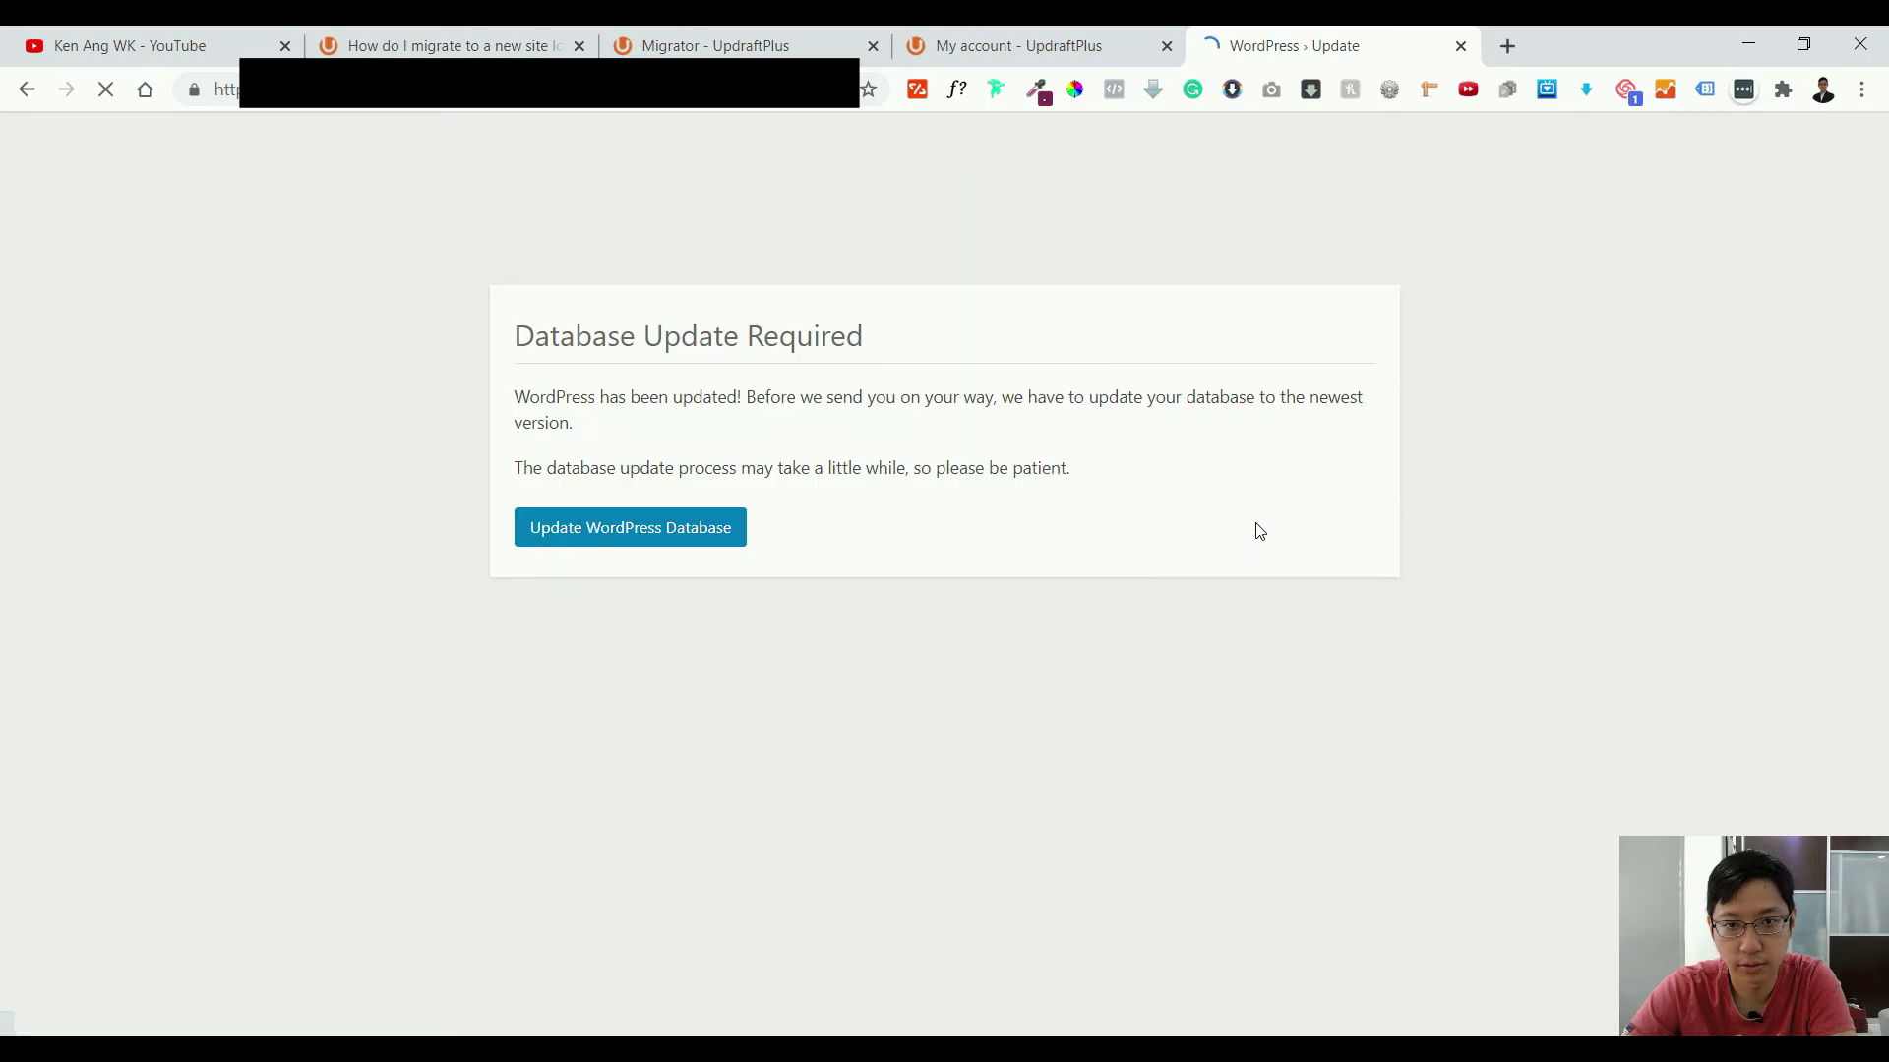
left_click(639, 531)
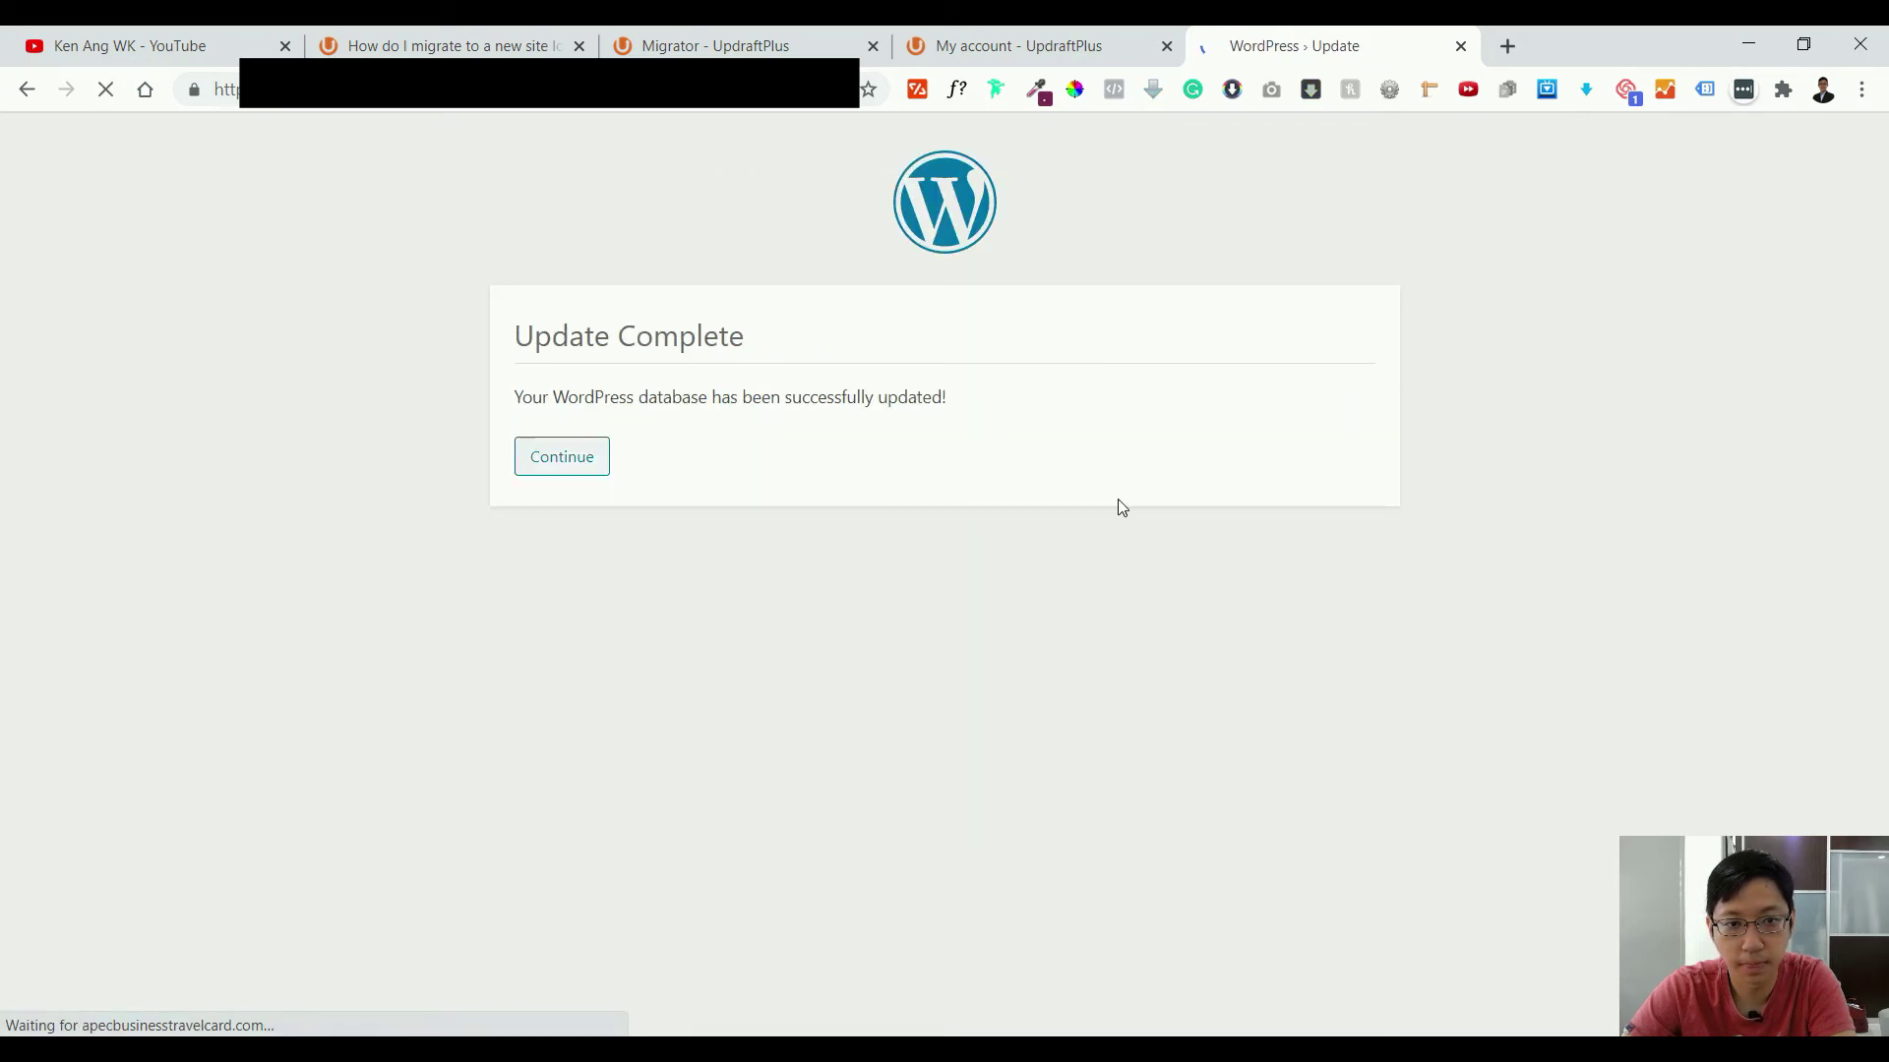
left_click(544, 461)
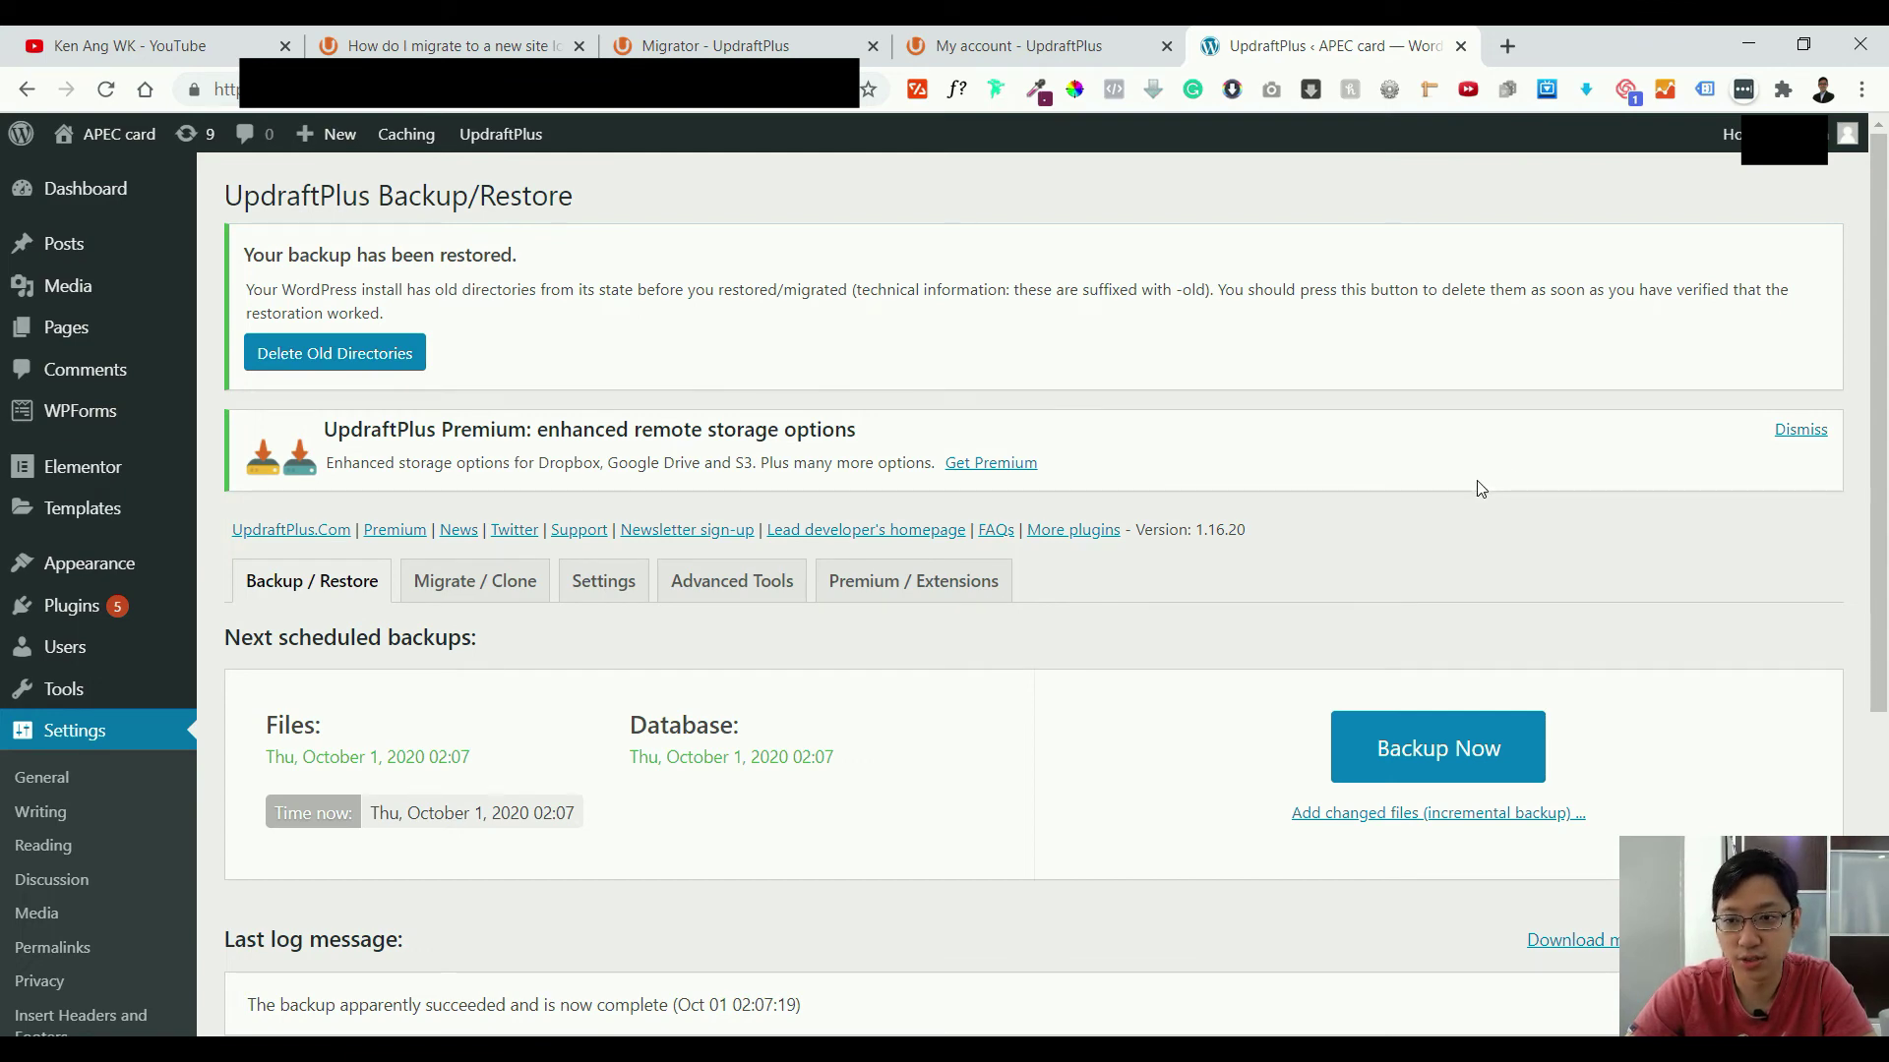
- Review the existing backups after the restore and open the migrated site's front page in a new tab
scroll(1485, 486, "down", 5)
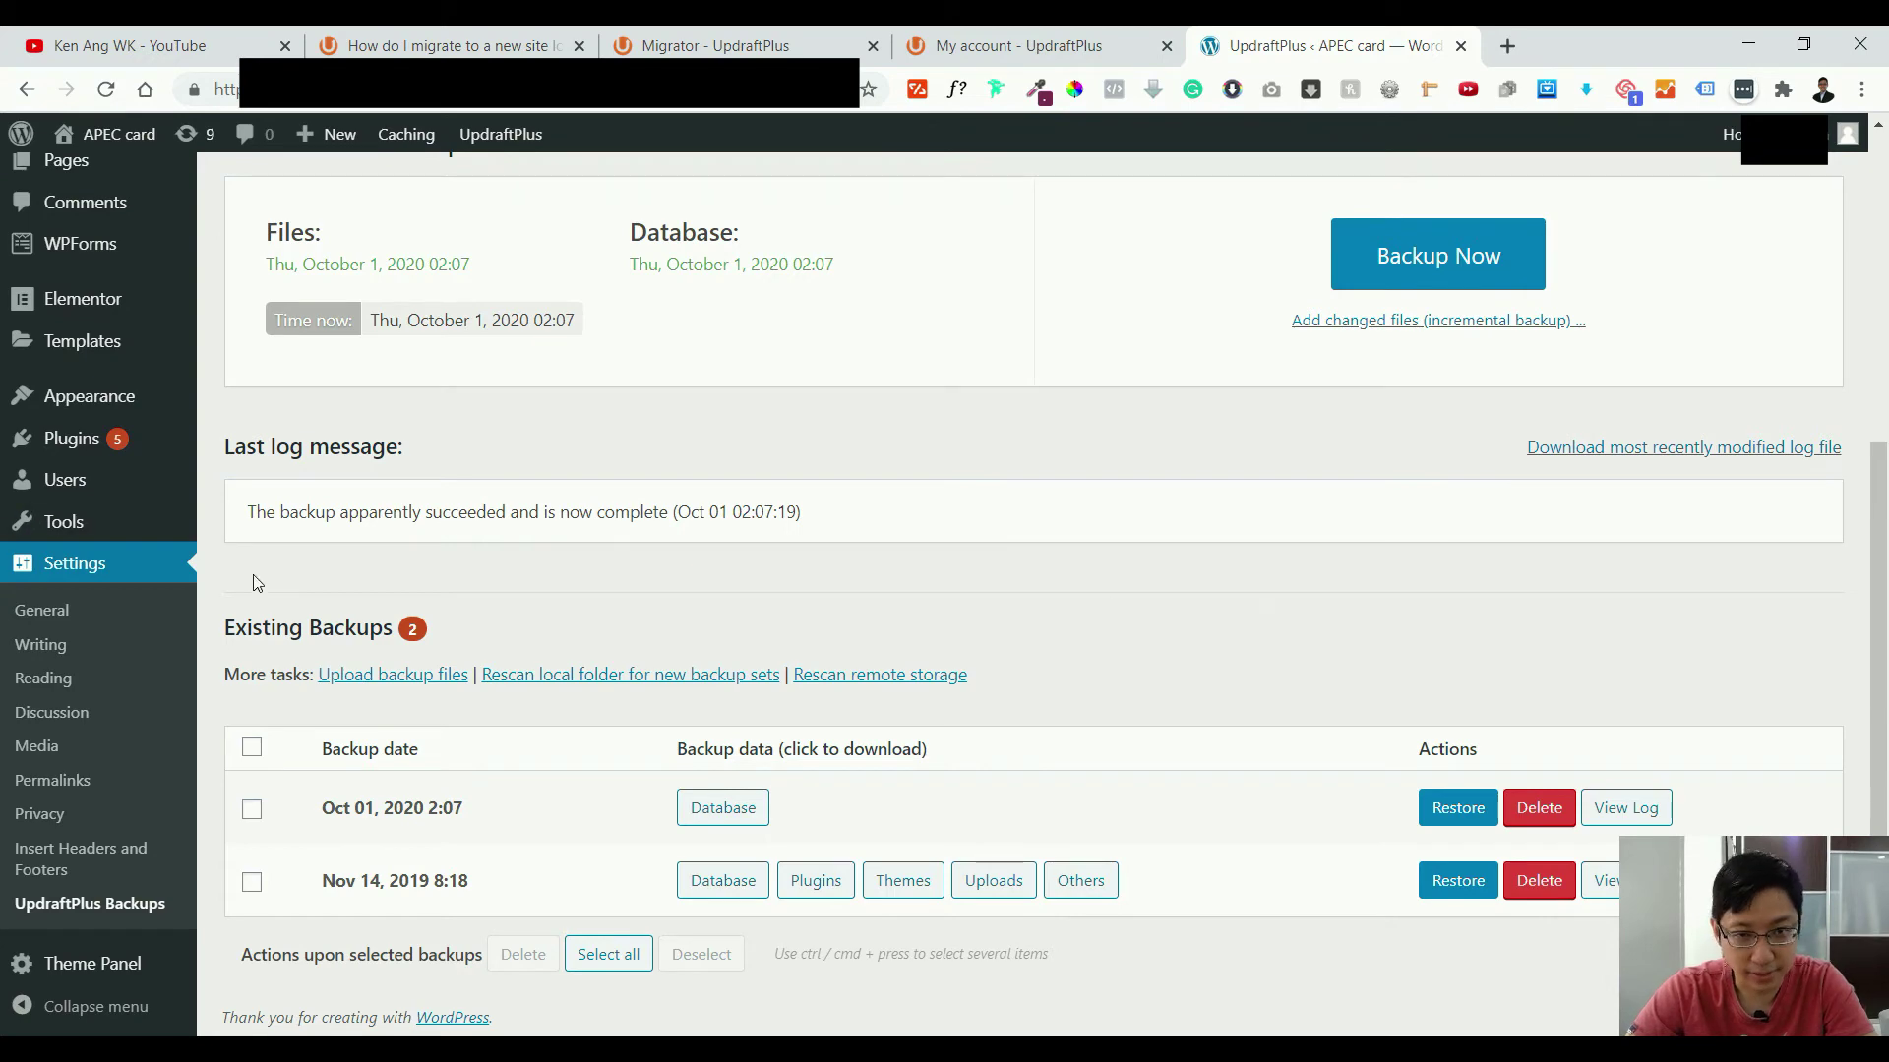
scroll(662, 455, "up", 5)
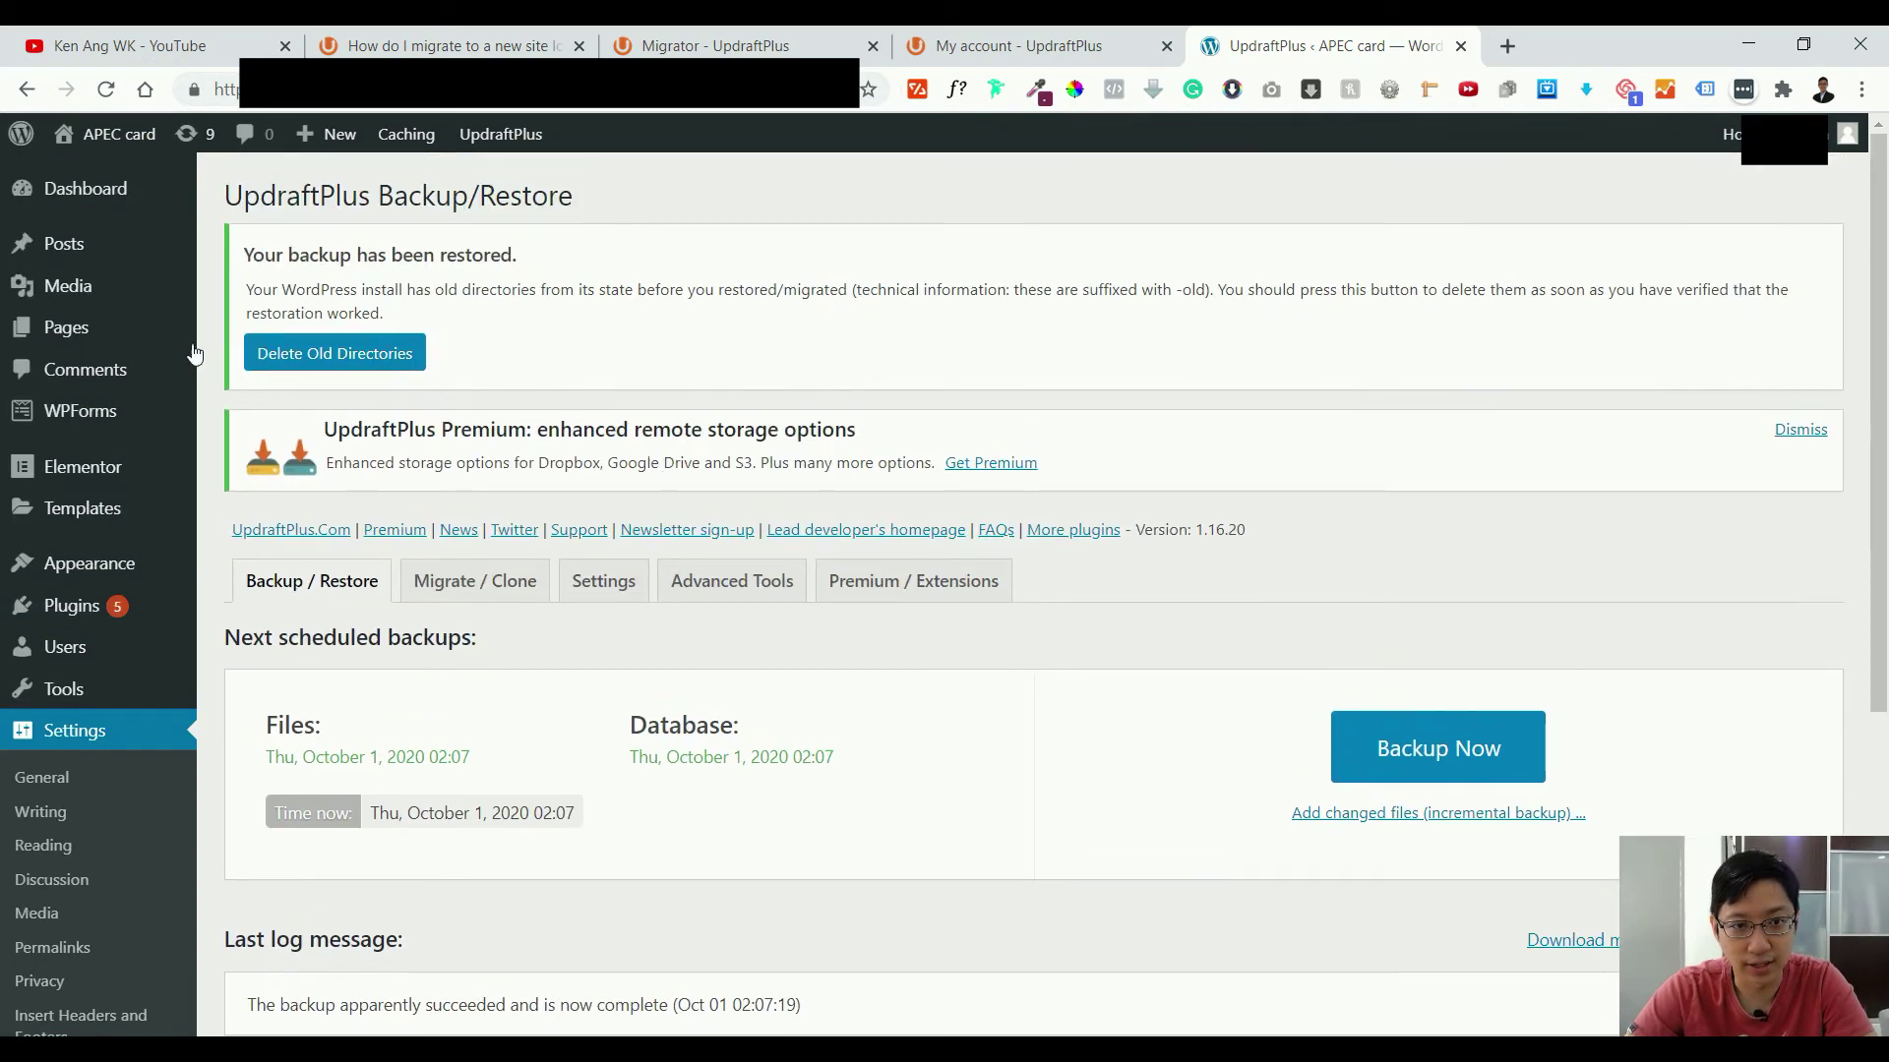
left_click(226, 90)
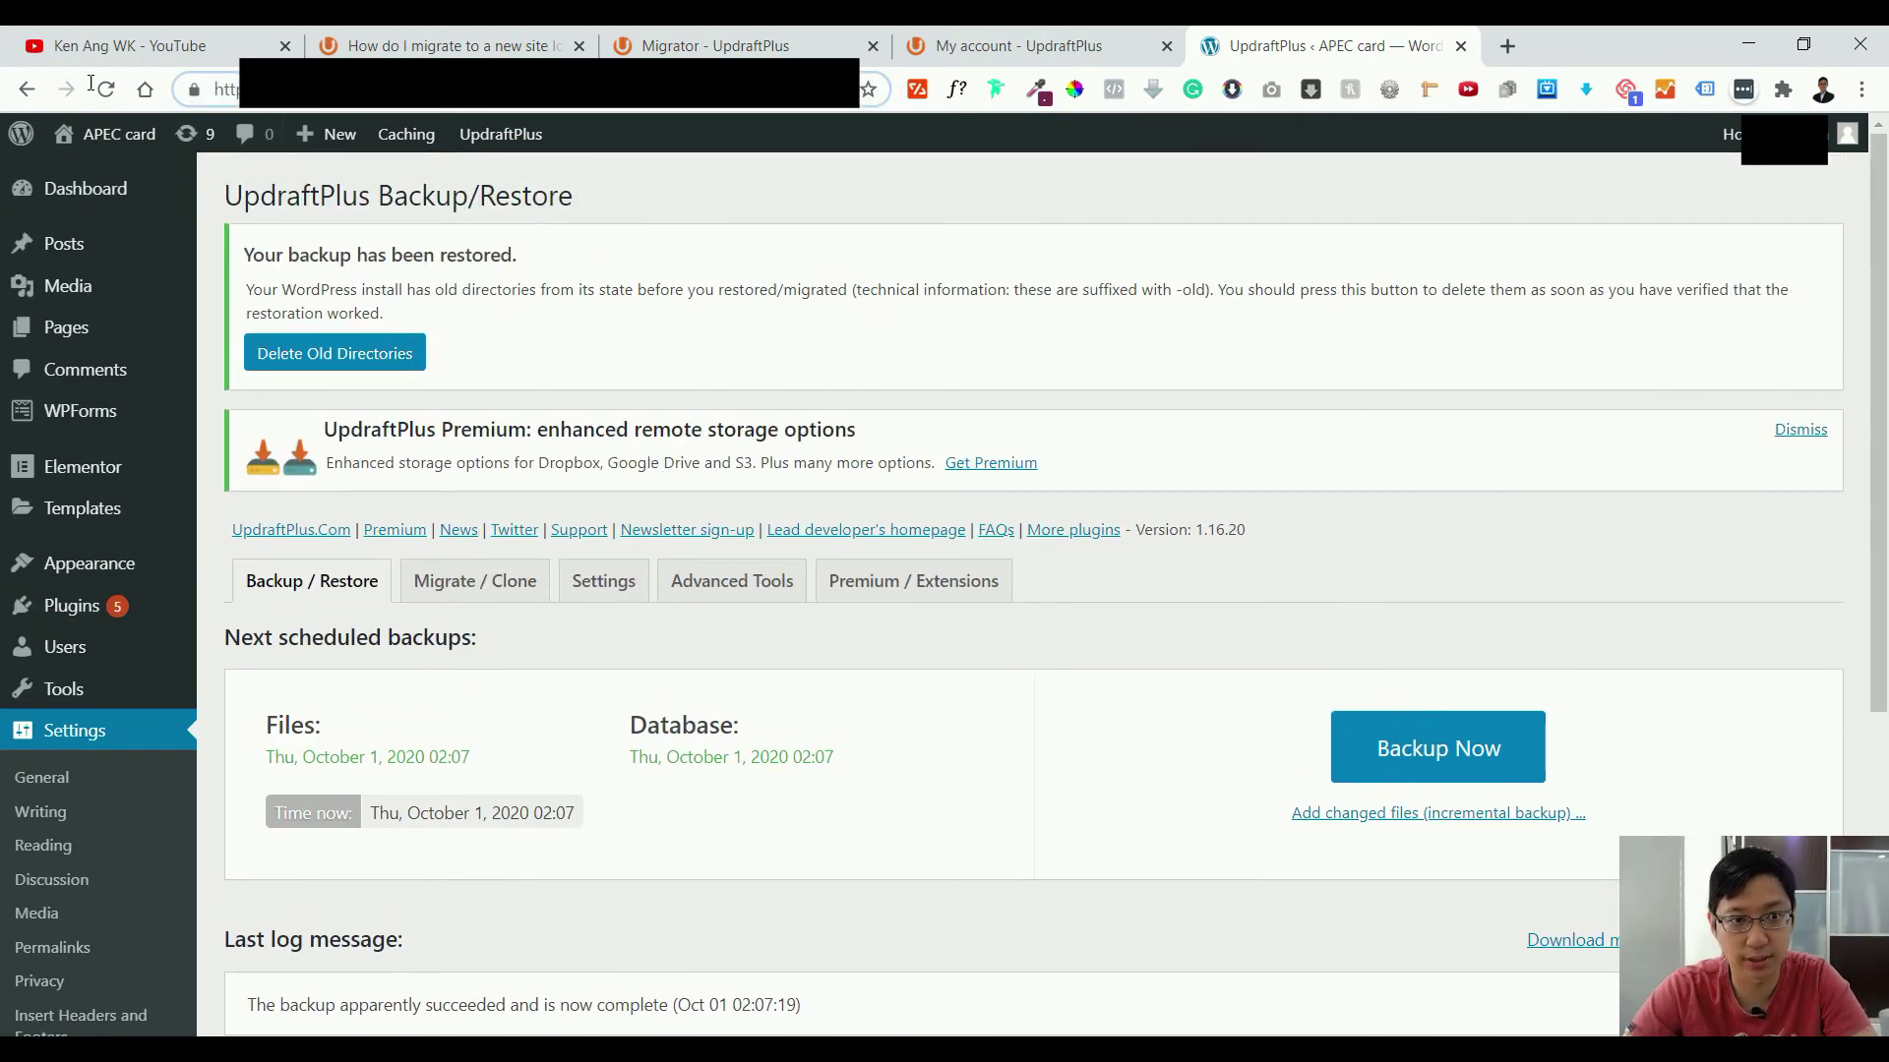
key("alt+Return")
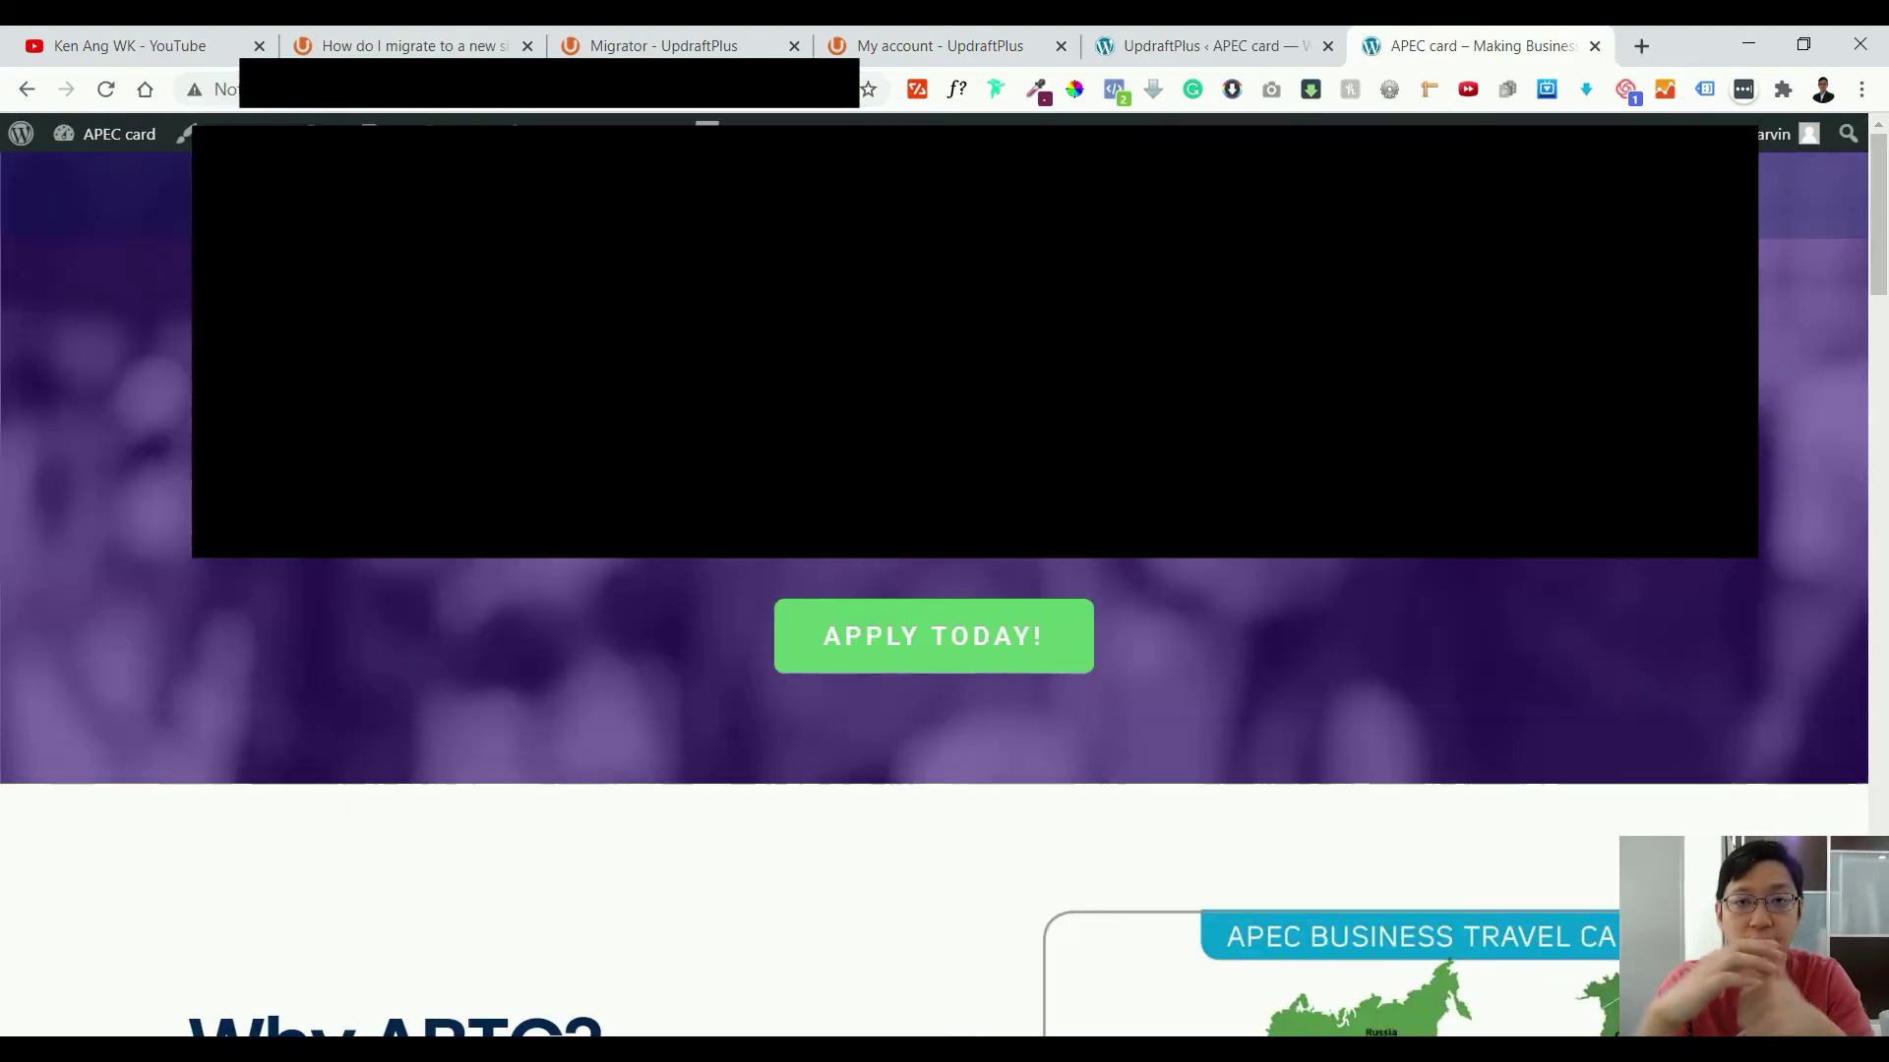